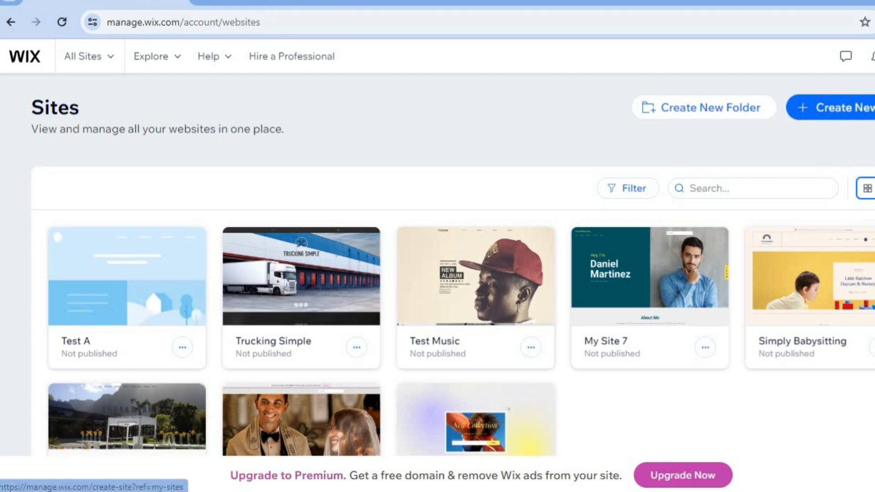
Step: Start setting up a new site without AI and search the website types for "arc"
{"action": "left_click", "coordinate": [275, 1]}
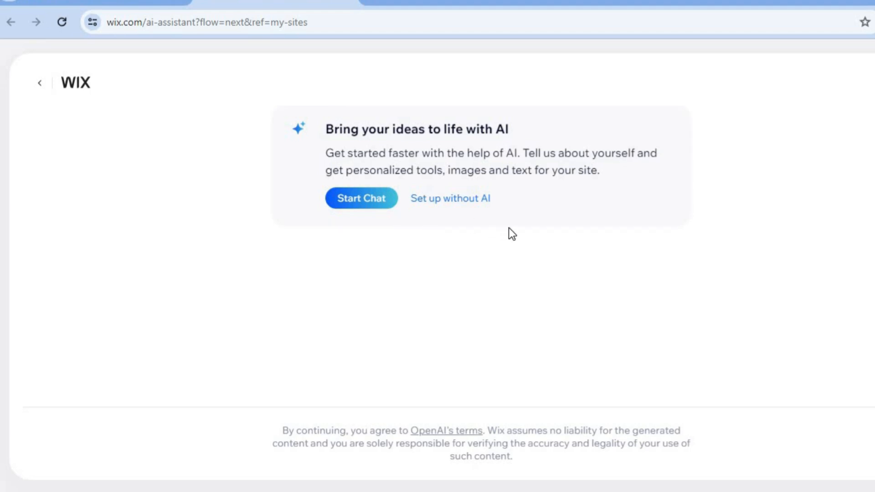
{"action": "left_click", "coordinate": [455, 199]}
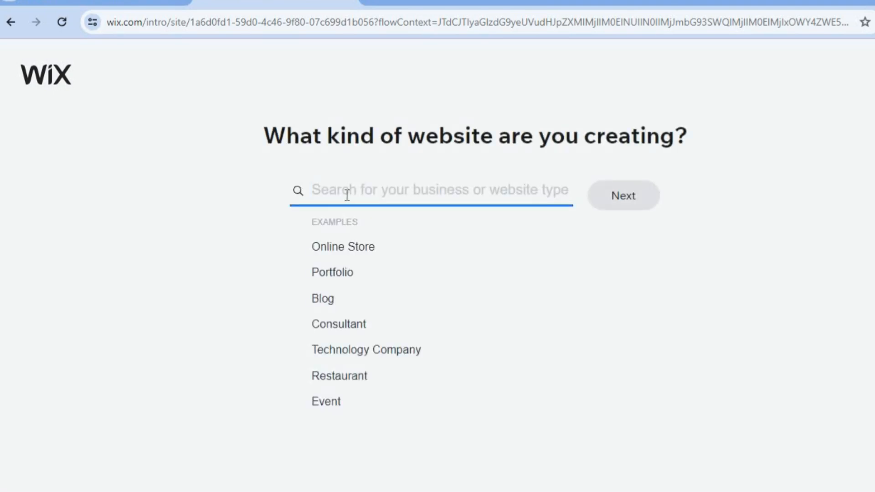
{"action": "type", "text": "art"}
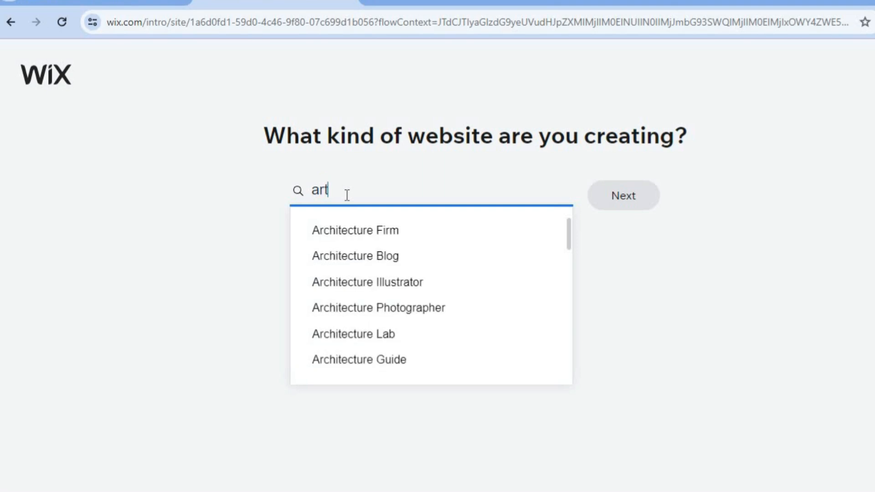
{"action": "key", "text": "BackSpace"}
{"action": "type", "text": "c"}
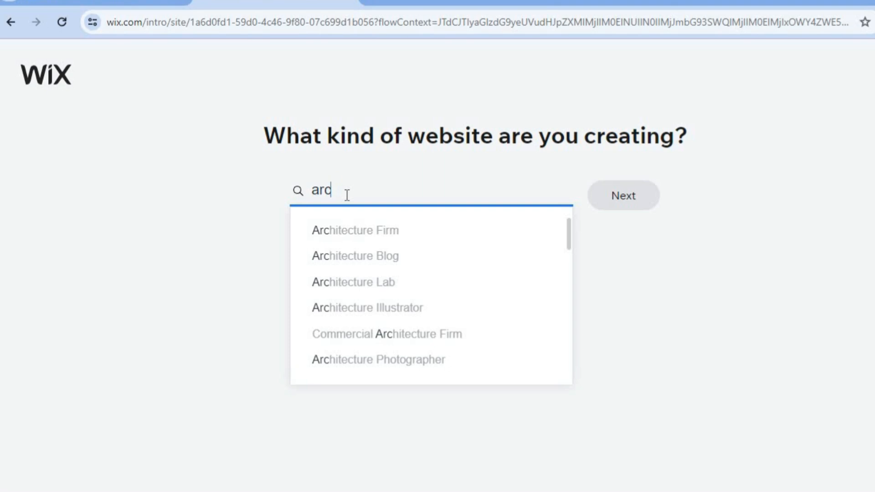
Step: Look through the suggested architecture-related website types
{"action": "key", "text": "Down"}
{"action": "key", "text": "Down"}
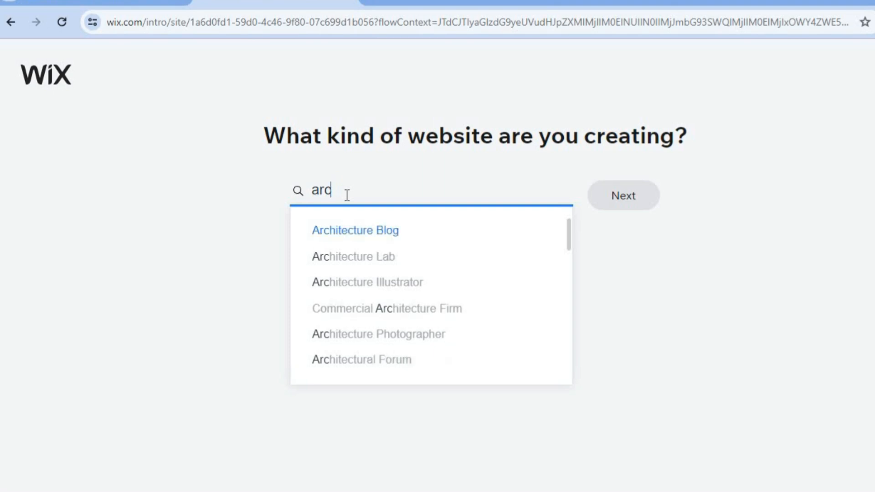
{"action": "key", "text": "Down"}
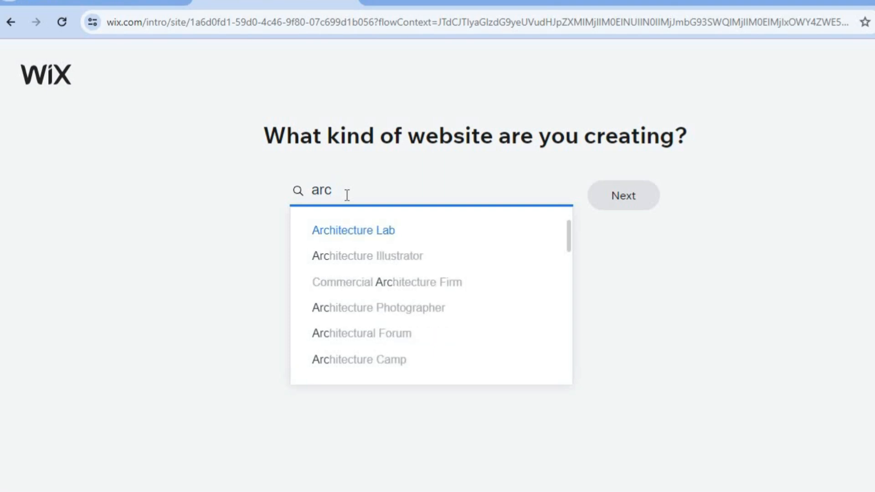
{"action": "key", "text": "Down"}
{"action": "key", "text": "Down"}
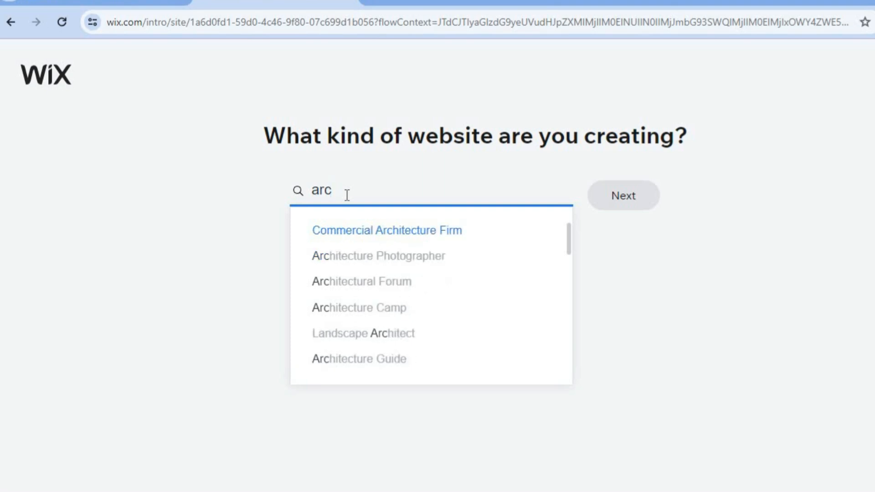
{"action": "key", "text": "Down"}
{"action": "key", "text": "Down"}
{"action": "key", "text": "Down"}
{"action": "key", "text": "Down"}
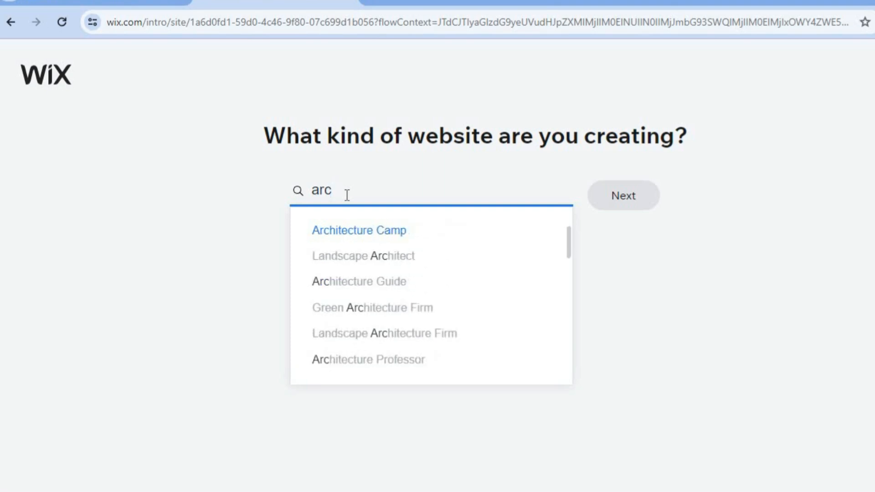
{"action": "key", "text": "Down"}
{"action": "key", "text": "Down"}
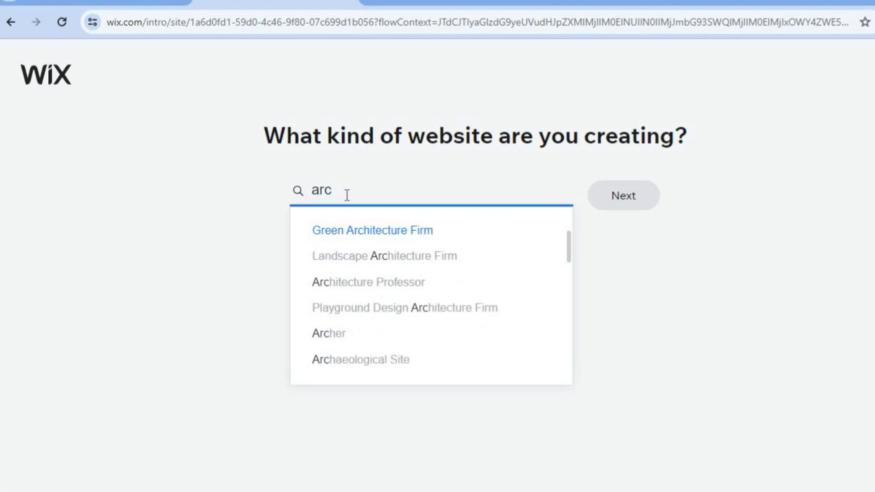
{"action": "key", "text": "Up"}
{"action": "key", "text": "Up"}
{"action": "key", "text": "Up"}
{"action": "key", "text": "Up"}
{"action": "key", "text": "Up"}
{"action": "key", "text": "Up"}
{"action": "key", "text": "Up"}
{"action": "key", "text": "Up"}
{"action": "key", "text": "Up"}
{"action": "key", "text": "Up"}
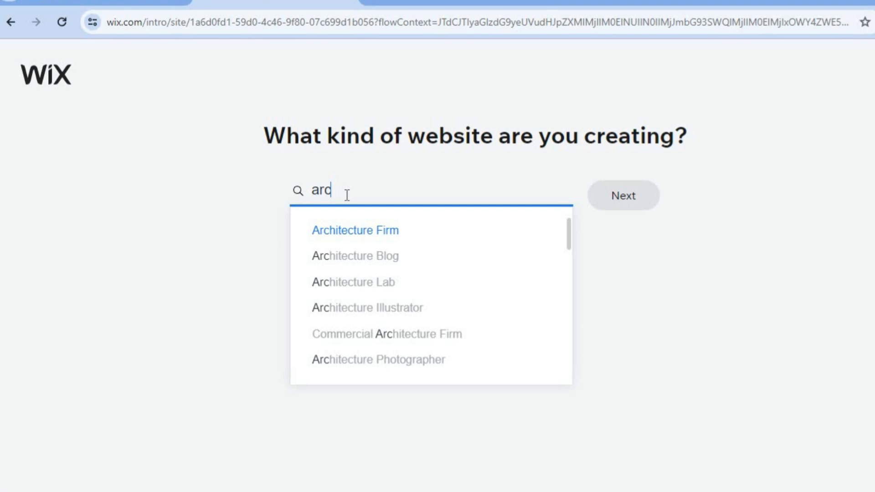
Step: Choose Architecture Blog as the website type and continue to the naming question
{"action": "key", "text": "Down"}
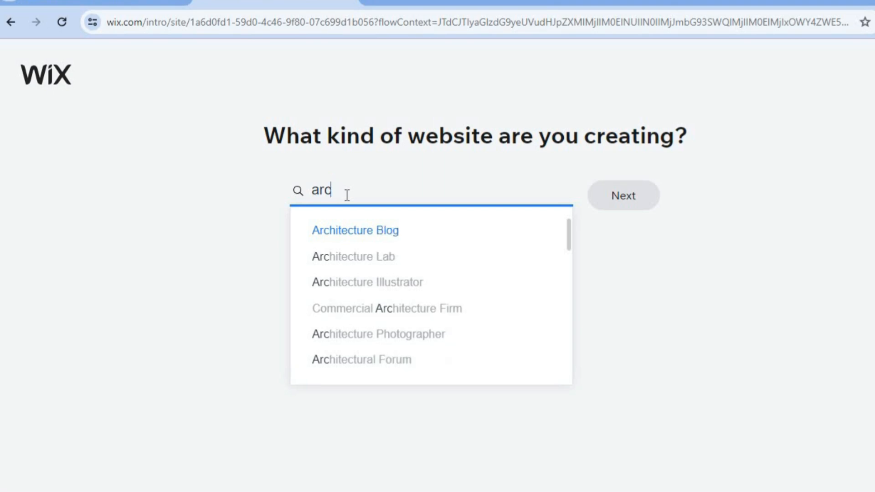
{"action": "key", "text": "Return"}
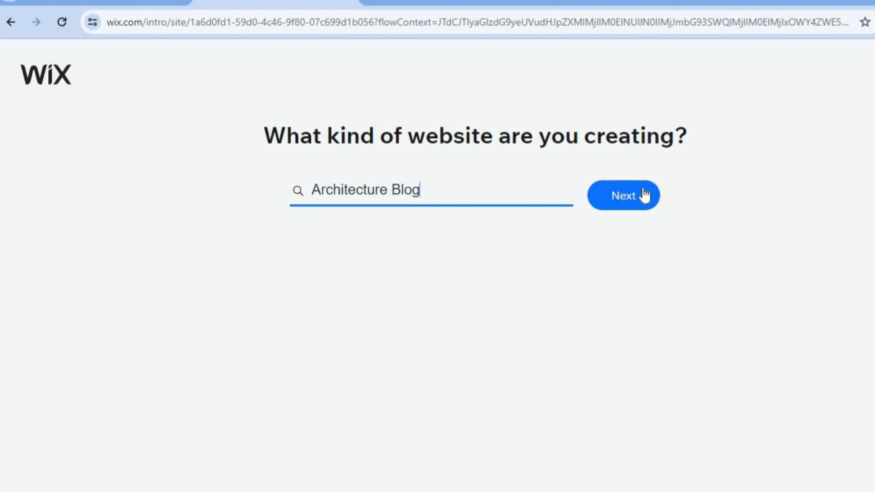
{"action": "left_click", "coordinate": [645, 195]}
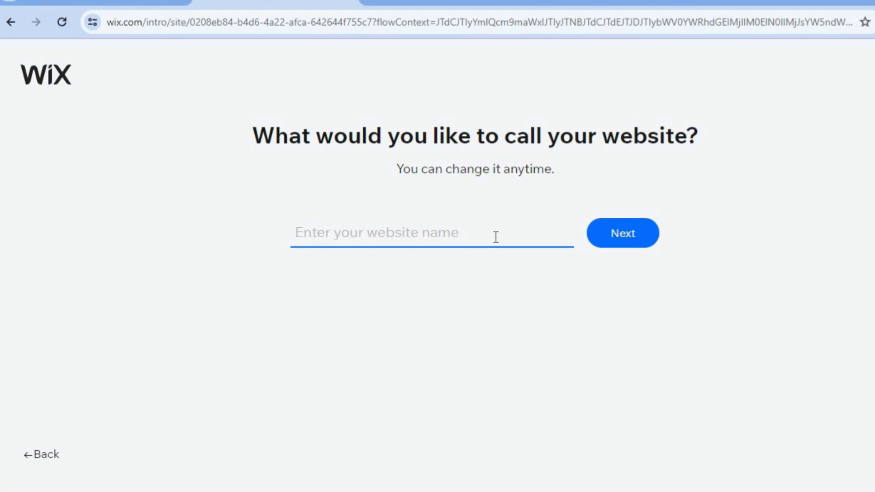
Step: Name the website "test a" and continue to the feature selection
{"action": "type", "text": "tesy"}
{"action": "key", "text": "BackSpace"}
{"action": "type", "text": "t a"}
{"action": "left_click", "coordinate": [627, 246]}
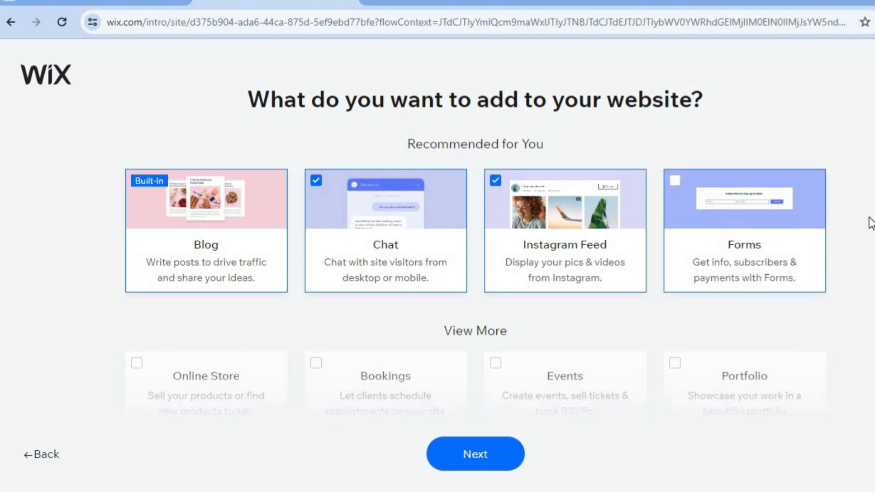
Step: Add the Portfolio feature to the website's selected features and continue
{"action": "mouse_move", "coordinate": [179, 266]}
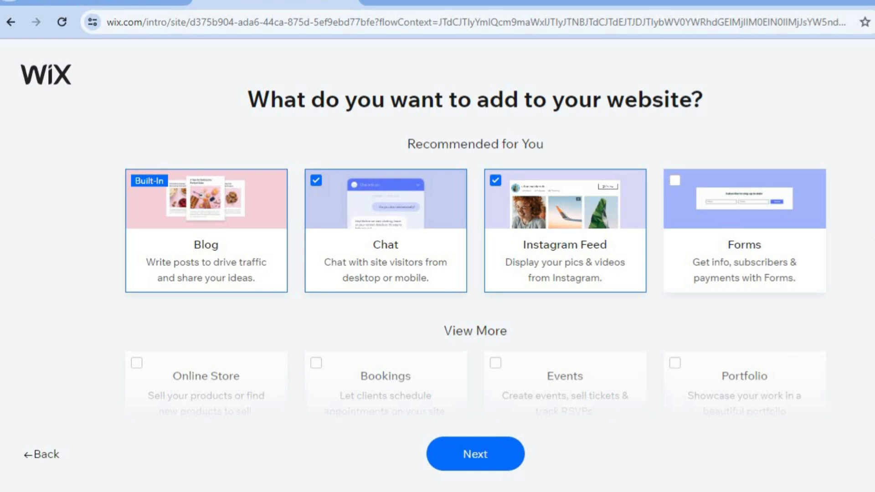
{"action": "scroll", "coordinate": [475, 273], "scroll_direction": "down", "scroll_amount": 5}
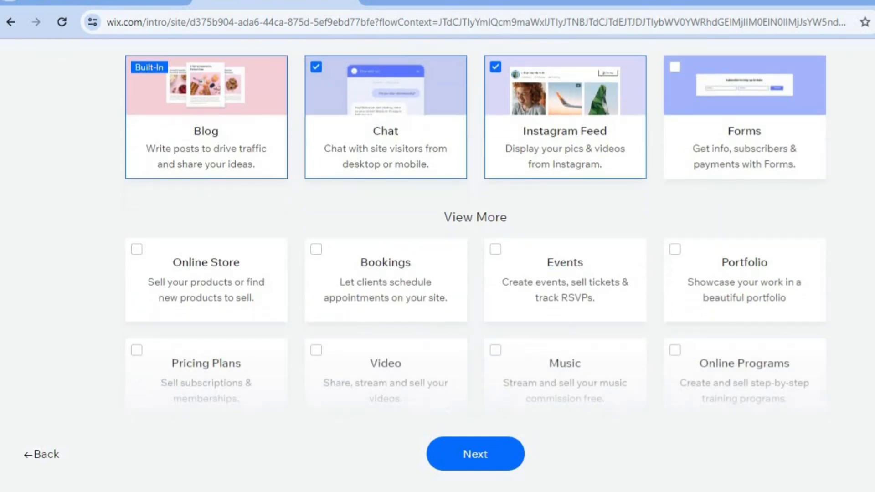
{"action": "scroll", "coordinate": [475, 273], "scroll_direction": "down", "scroll_amount": 2}
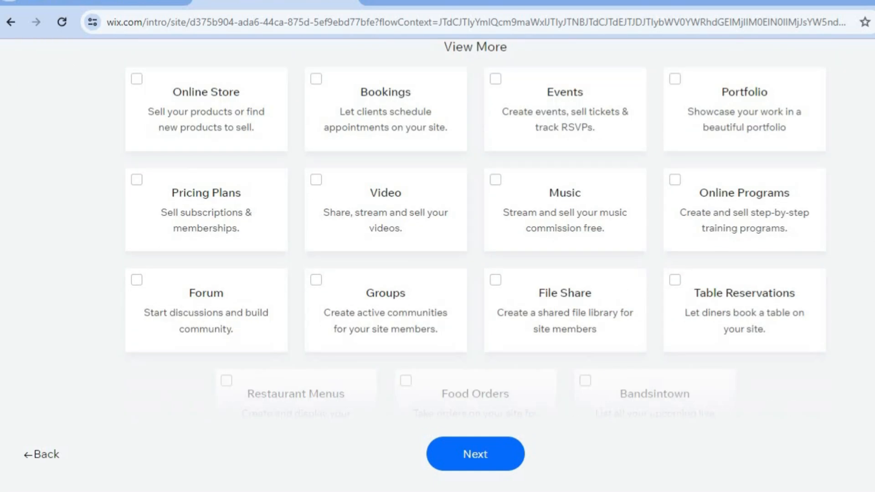
{"action": "left_click", "coordinate": [675, 81]}
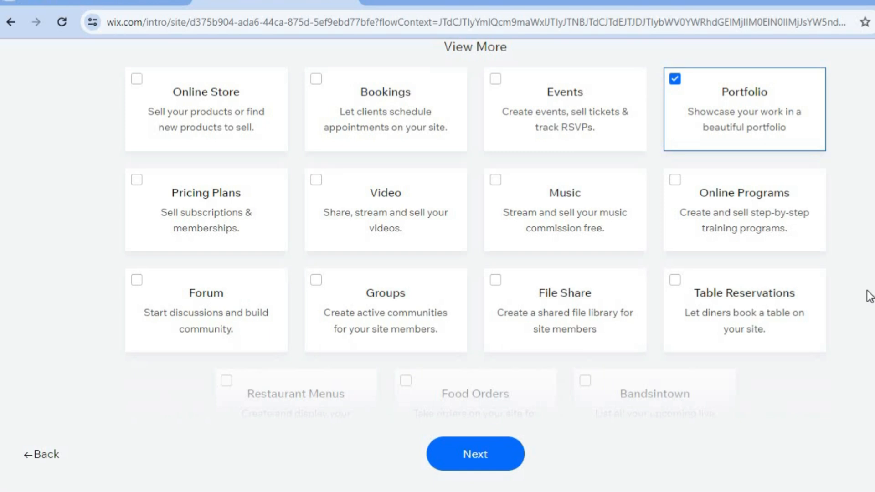
{"action": "left_click", "coordinate": [494, 454]}
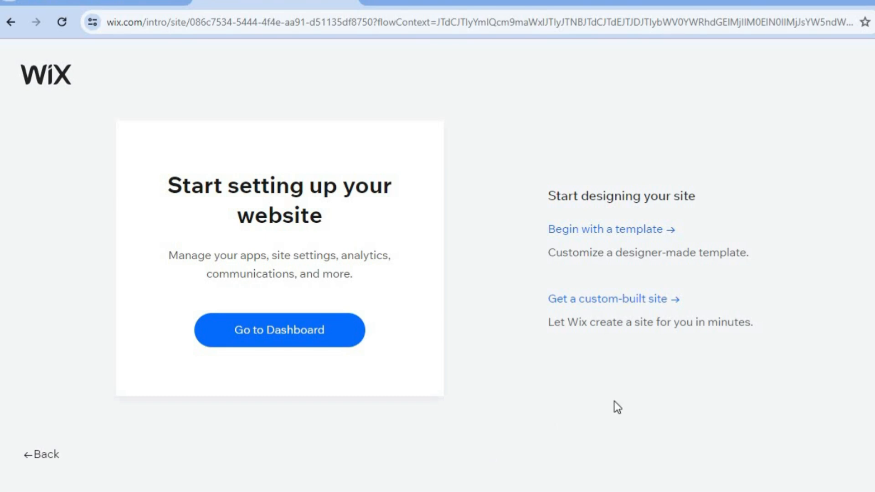
Step: Begin the site design with a template and browse the suggested Architecture Blog templates
{"action": "left_click", "coordinate": [618, 237]}
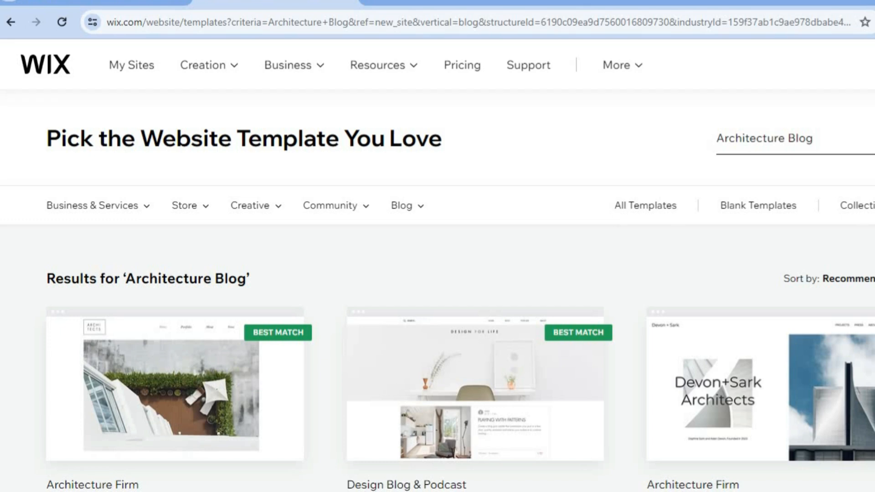
{"action": "scroll", "coordinate": [437, 265], "scroll_direction": "down", "scroll_amount": 1}
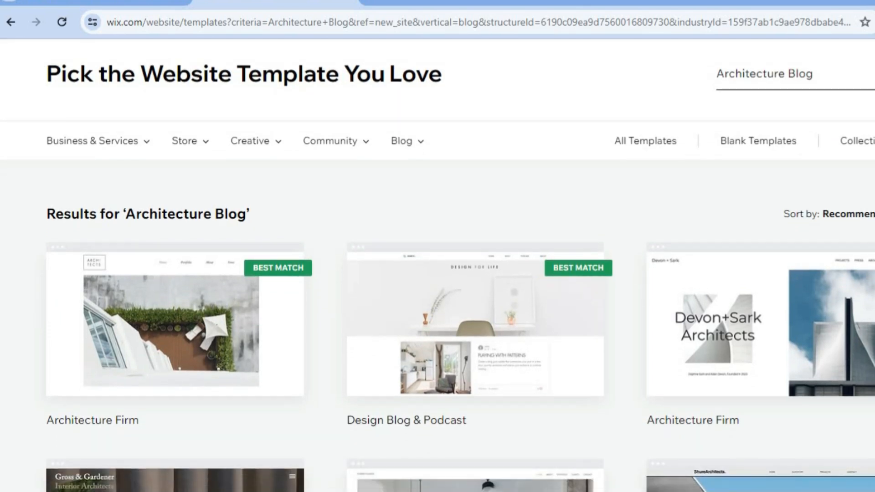
{"action": "scroll", "coordinate": [437, 265], "scroll_direction": "down", "scroll_amount": 1}
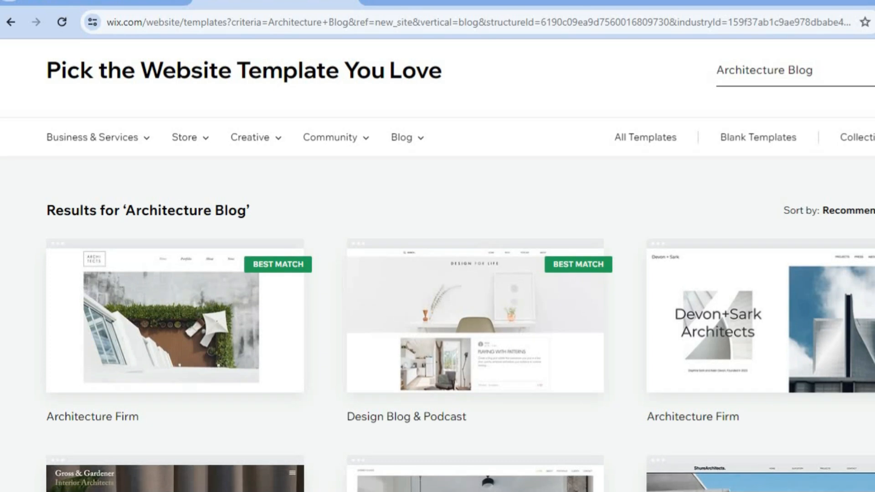
{"action": "scroll", "coordinate": [437, 265], "scroll_direction": "down", "scroll_amount": 6}
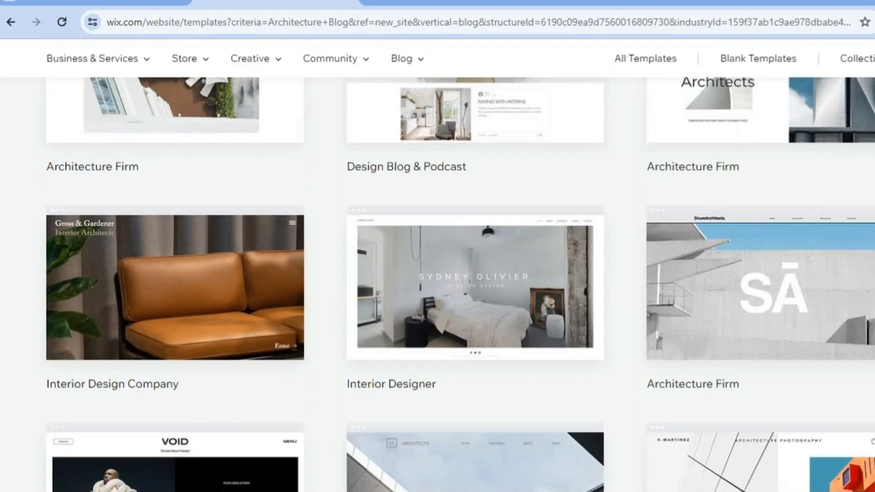
{"action": "scroll", "coordinate": [438, 266], "scroll_direction": "down", "scroll_amount": 8}
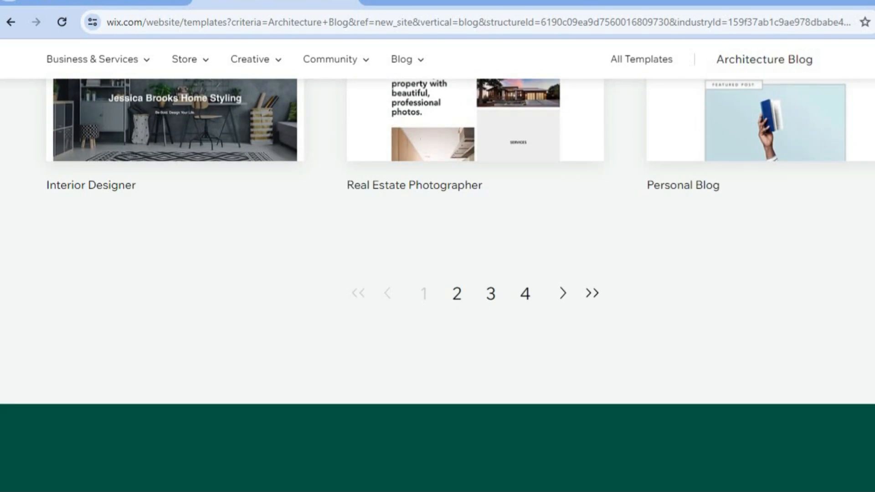
{"action": "scroll", "coordinate": [437, 266], "scroll_direction": "up", "scroll_amount": 6}
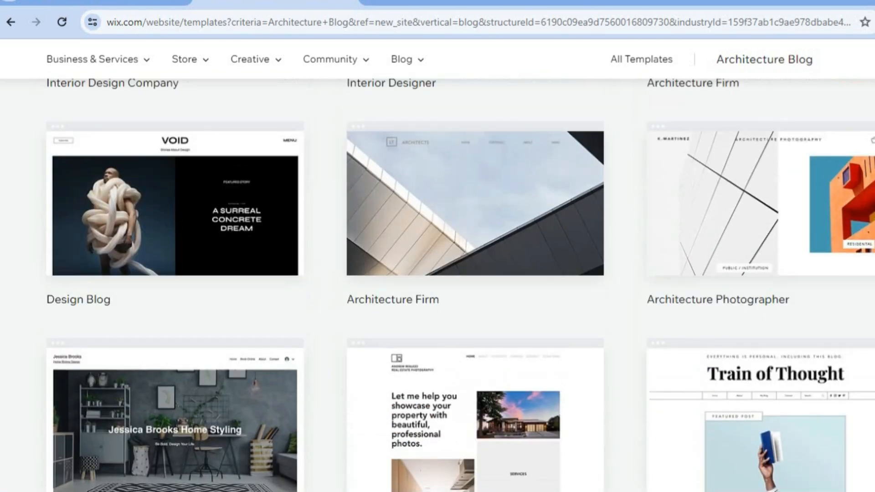
{"action": "scroll", "coordinate": [437, 266], "scroll_direction": "up", "scroll_amount": 11}
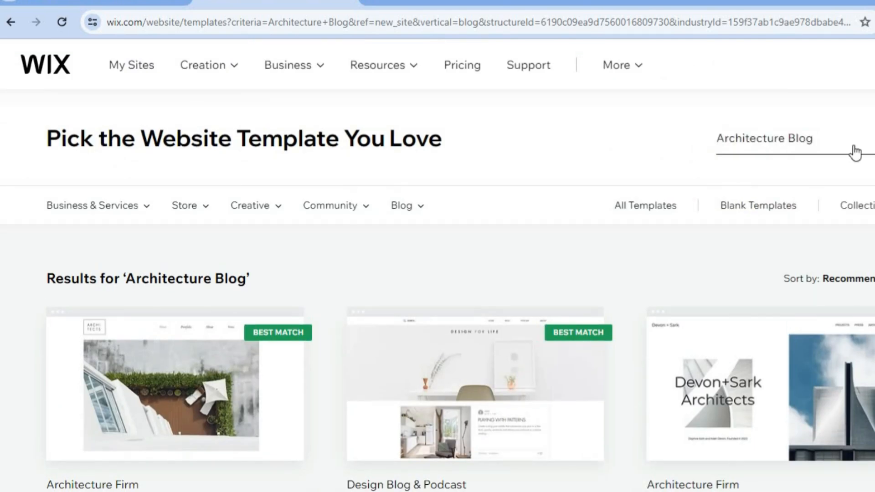
Step: Change the template search from Architecture Blog to Architecture Photographer
{"action": "left_click", "coordinate": [823, 145]}
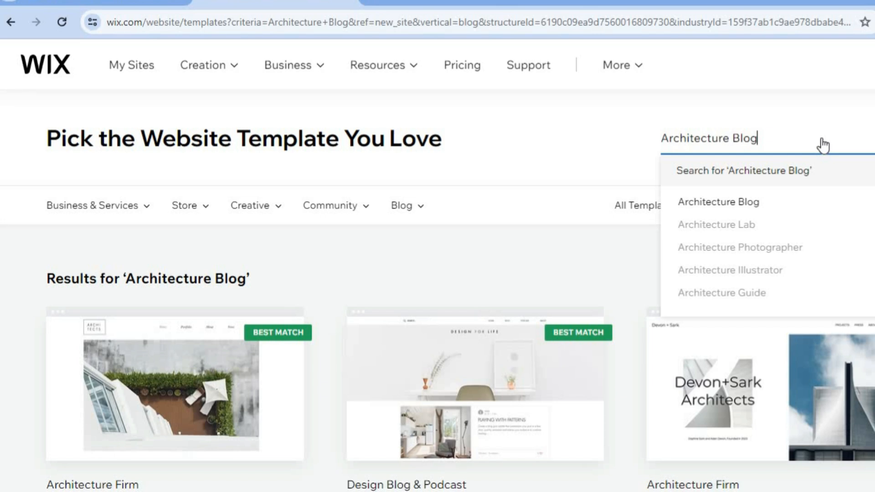
{"action": "key", "text": "BackSpace"}
{"action": "key", "text": "BackSpace"}
{"action": "key", "text": "BackSpace"}
{"action": "key", "text": "BackSpace"}
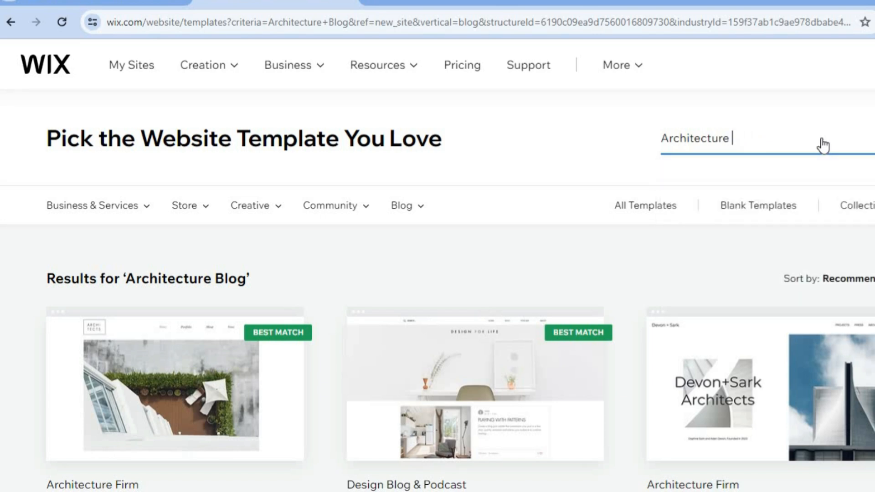
{"action": "type", "text": "PO"}
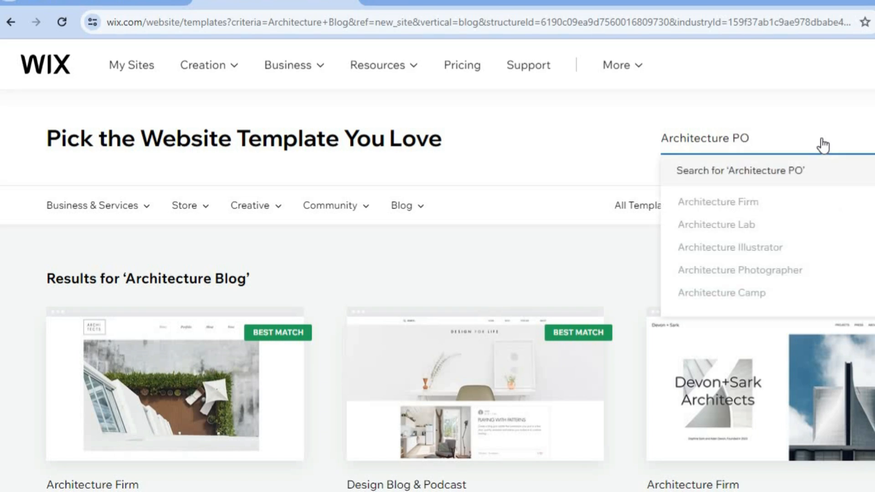
{"action": "left_click", "coordinate": [769, 270]}
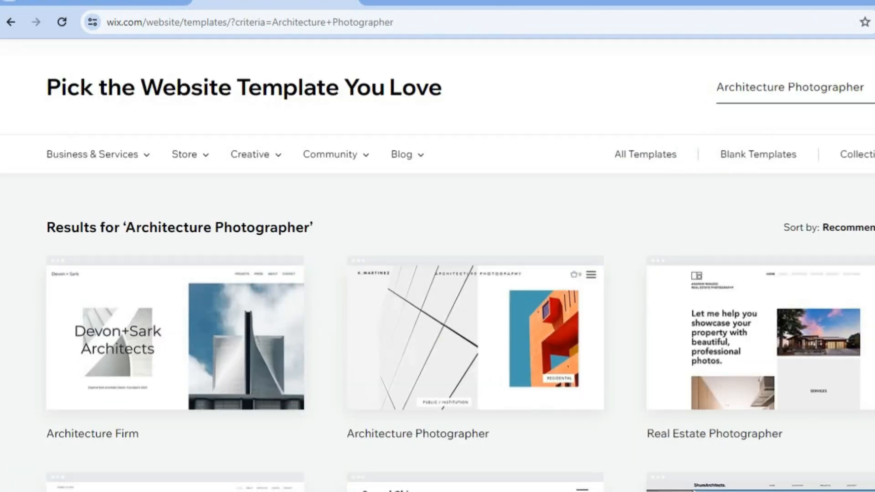
Step: Browse the Architecture Photographer search results and examine the template named Architecture Photographer
{"action": "scroll", "coordinate": [437, 273], "scroll_direction": "down", "scroll_amount": 10}
{"action": "scroll", "coordinate": [437, 273], "scroll_direction": "up", "scroll_amount": 3}
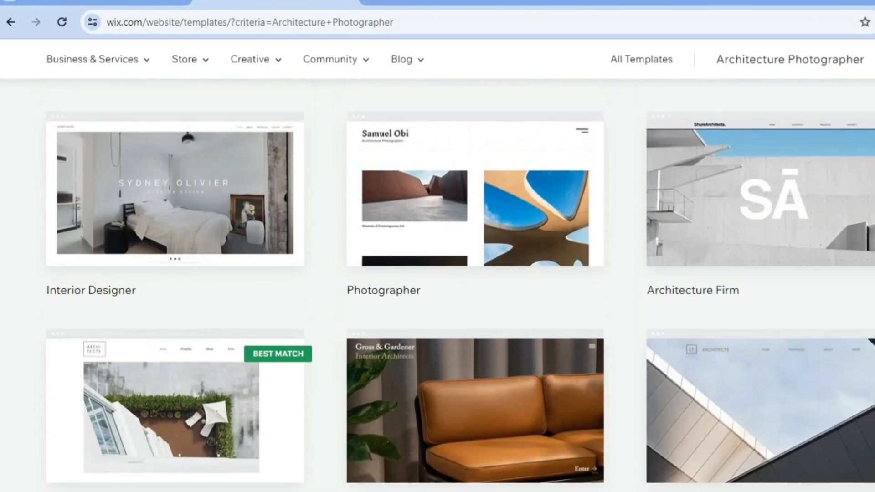
{"action": "scroll", "coordinate": [438, 274], "scroll_direction": "up", "scroll_amount": 2}
{"action": "scroll", "coordinate": [438, 274], "scroll_direction": "down", "scroll_amount": 7}
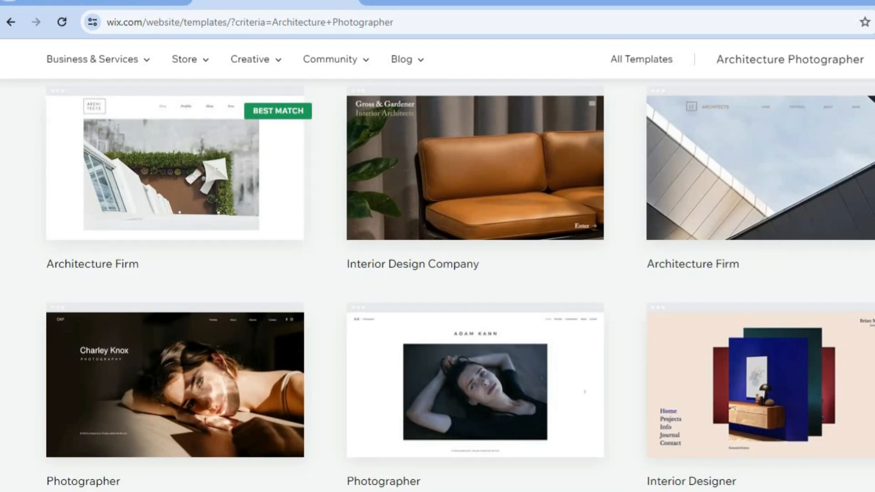
{"action": "scroll", "coordinate": [438, 274], "scroll_direction": "up", "scroll_amount": 1}
{"action": "scroll", "coordinate": [437, 273], "scroll_direction": "up", "scroll_amount": 6}
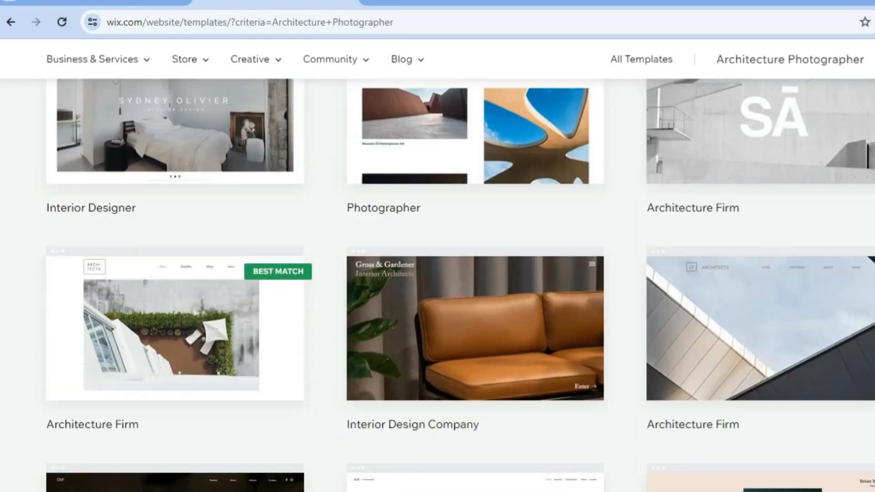
{"action": "scroll", "coordinate": [437, 273], "scroll_direction": "up", "scroll_amount": 4}
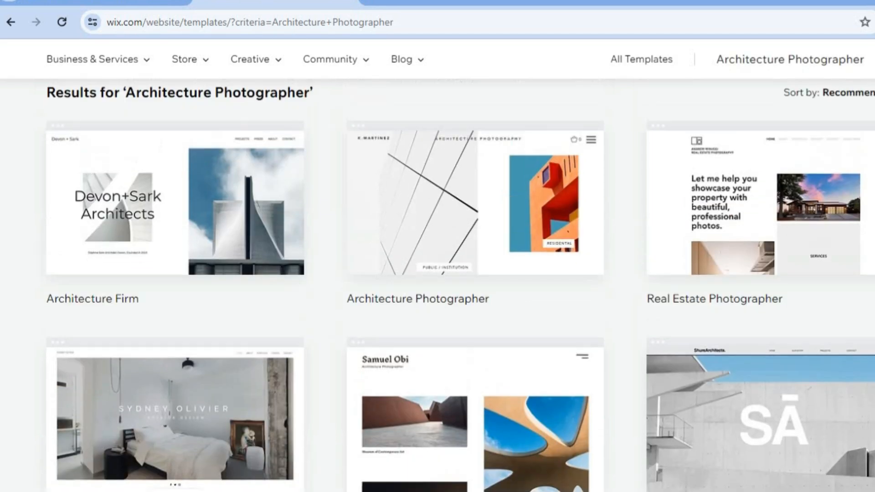
{"action": "scroll", "coordinate": [663, 243], "scroll_direction": "up", "scroll_amount": 2}
{"action": "mouse_move", "coordinate": [663, 244]}
{"action": "mouse_move", "coordinate": [503, 345]}
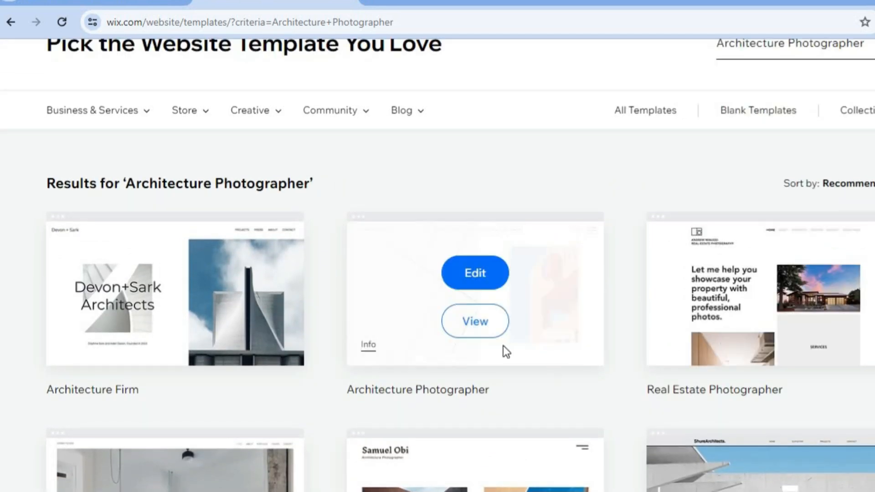
Step: Open the Architecture Photographer template for editing, skip the AI-written site content and show the page at 100%
{"action": "left_click", "coordinate": [479, 272]}
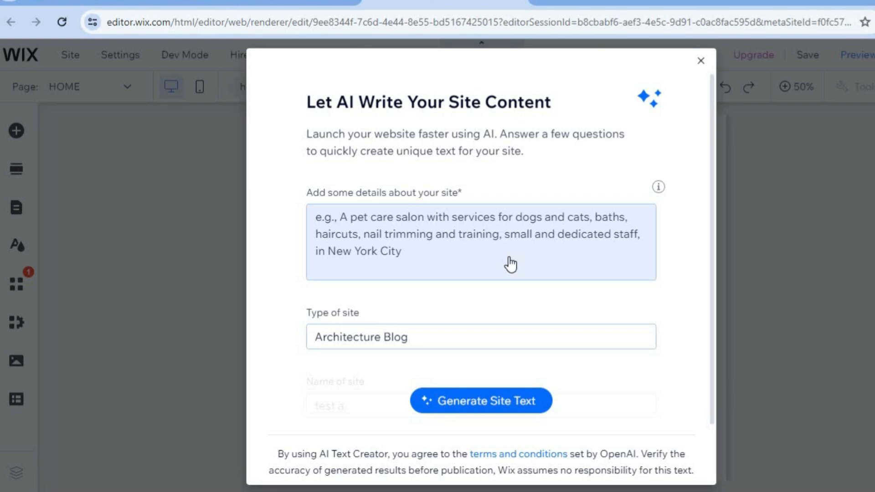
{"action": "left_click", "coordinate": [700, 63]}
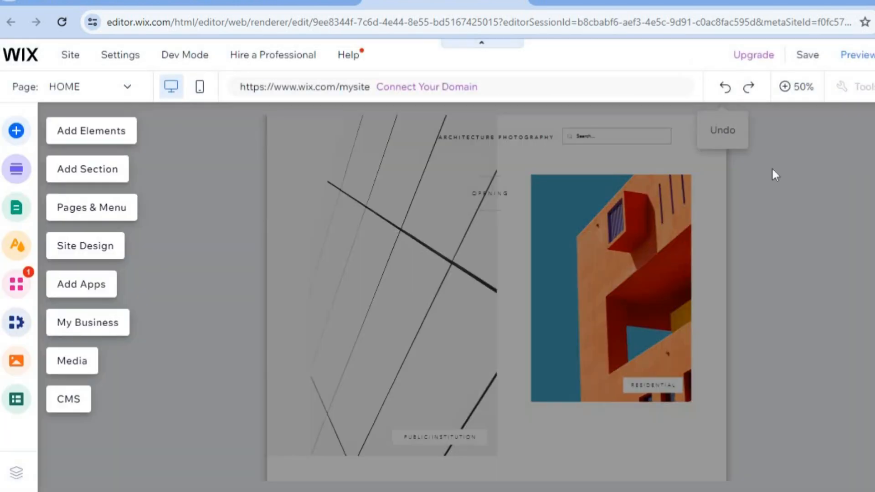
{"action": "left_click", "coordinate": [790, 94]}
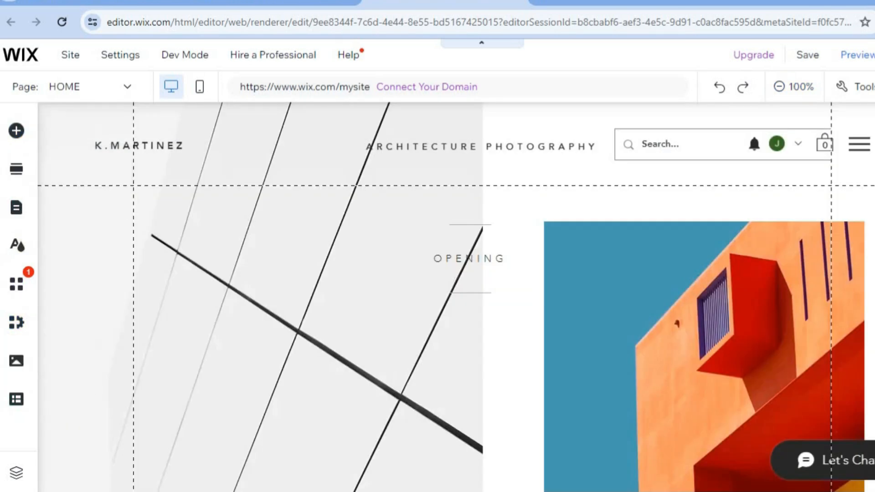
Step: Look over the template's home page and examine the header's quick-edit content
{"action": "scroll", "coordinate": [455, 296], "scroll_direction": "down", "scroll_amount": 7}
{"action": "scroll", "coordinate": [455, 296], "scroll_direction": "up", "scroll_amount": 2}
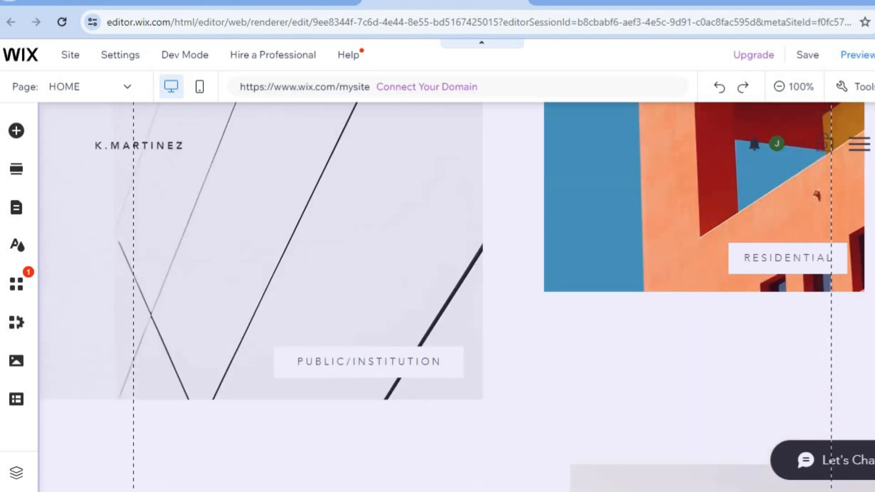
{"action": "scroll", "coordinate": [455, 296], "scroll_direction": "up", "scroll_amount": 5}
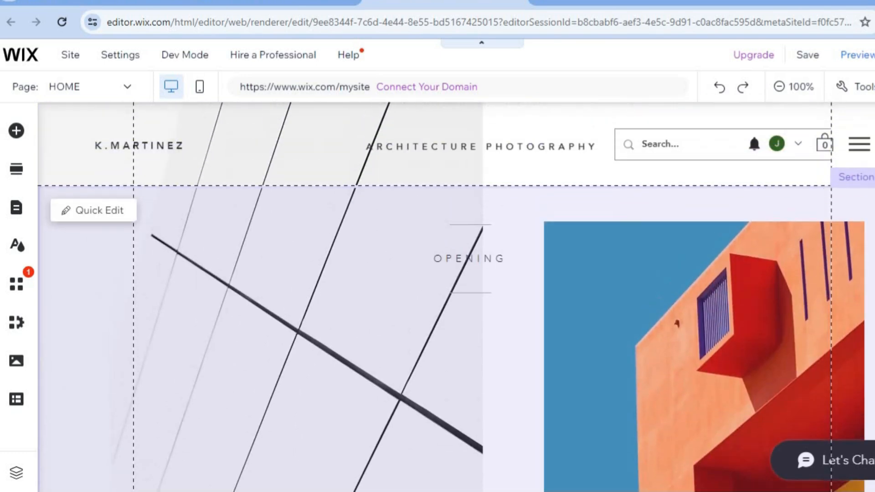
{"action": "scroll", "coordinate": [660, 243], "scroll_direction": "down", "scroll_amount": 2}
{"action": "scroll", "coordinate": [650, 248], "scroll_direction": "up", "scroll_amount": 2}
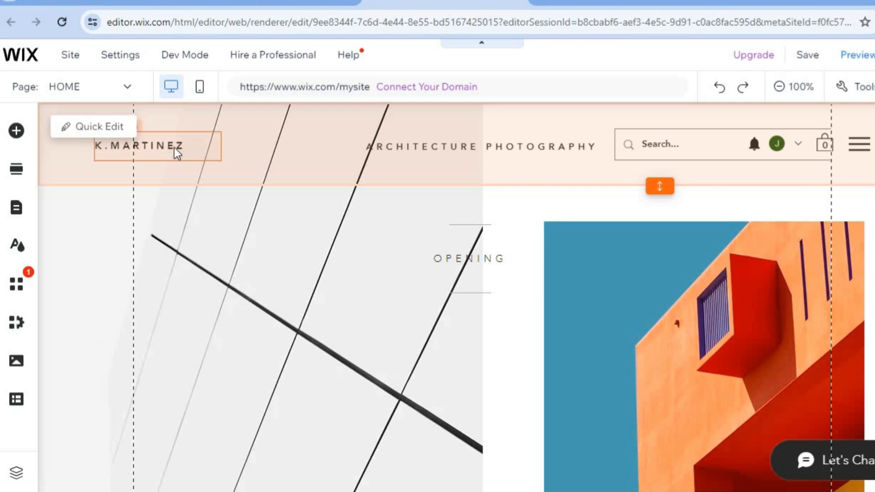
{"action": "left_click", "coordinate": [87, 129]}
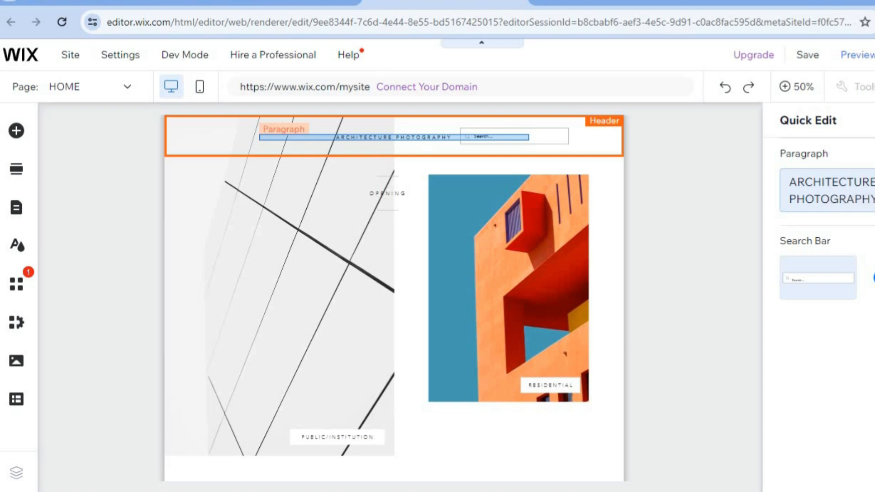
{"action": "left_click", "coordinate": [856, 190]}
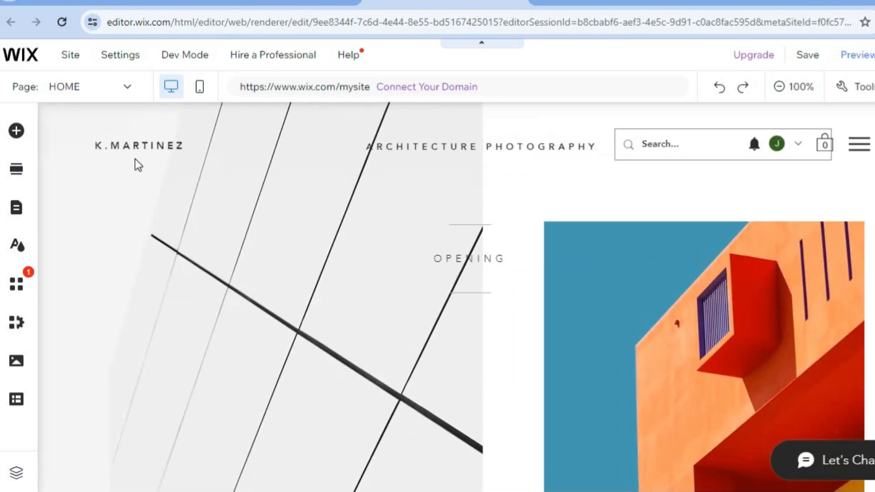
Step: Change the text of the name button in the site header to TEST A
{"action": "left_click", "coordinate": [126, 145]}
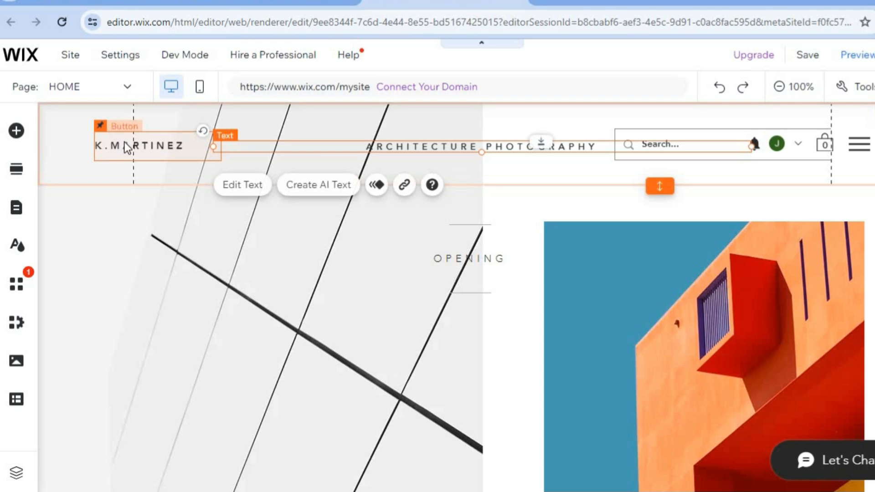
{"action": "left_click", "coordinate": [177, 146]}
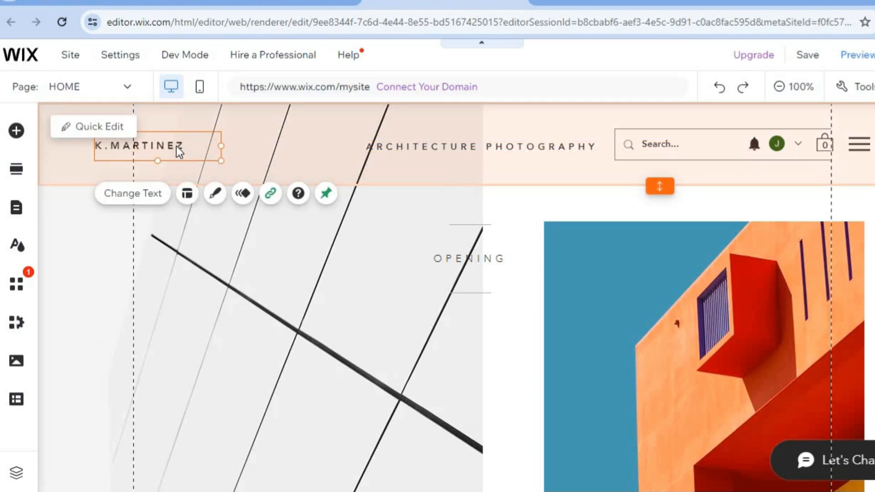
{"action": "left_click", "coordinate": [133, 195]}
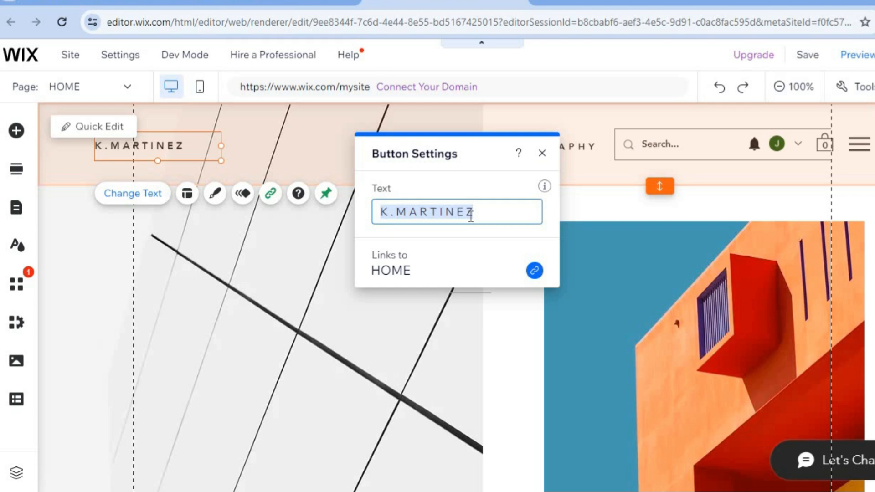
{"action": "type", "text": "TEST "}
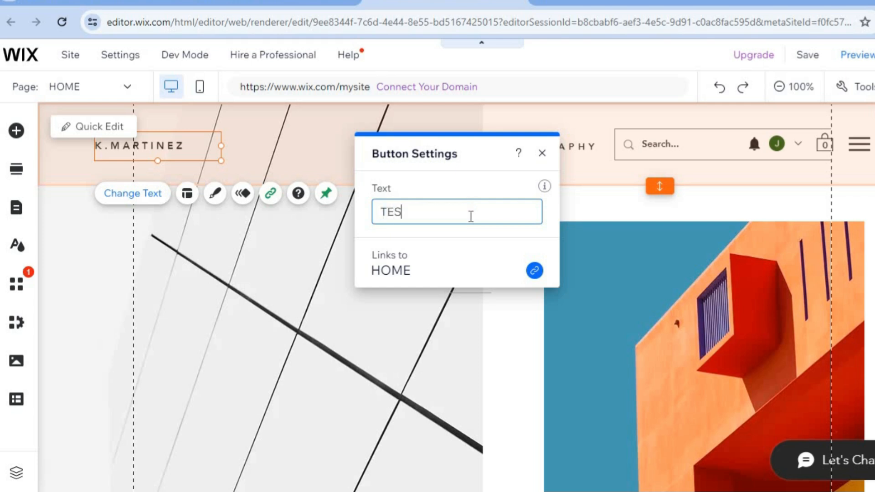
{"action": "type", "text": "A"}
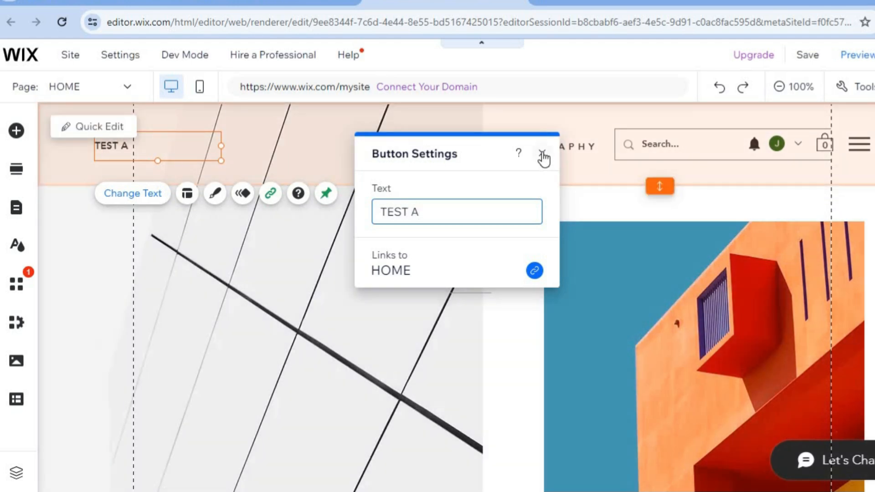
{"action": "left_click", "coordinate": [542, 154]}
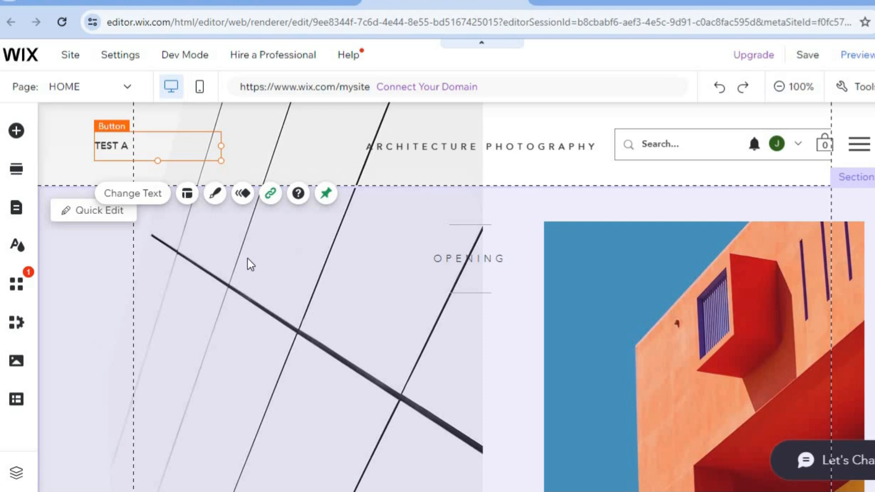
Step: Open the image choices for the column background behind PUBLIC/INSTITUTION in the home page's first section
{"action": "left_click", "coordinate": [77, 210]}
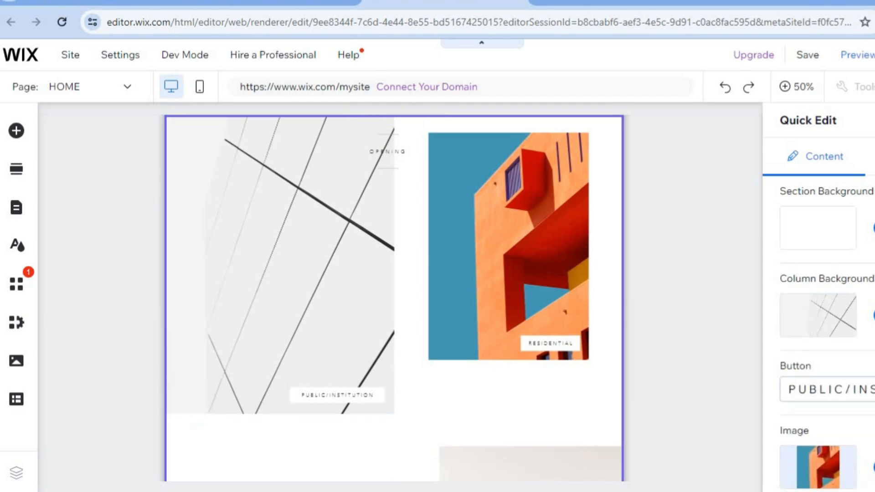
{"action": "scroll", "coordinate": [817, 338], "scroll_direction": "down", "scroll_amount": 2}
{"action": "scroll", "coordinate": [818, 338], "scroll_direction": "up", "scroll_amount": 2}
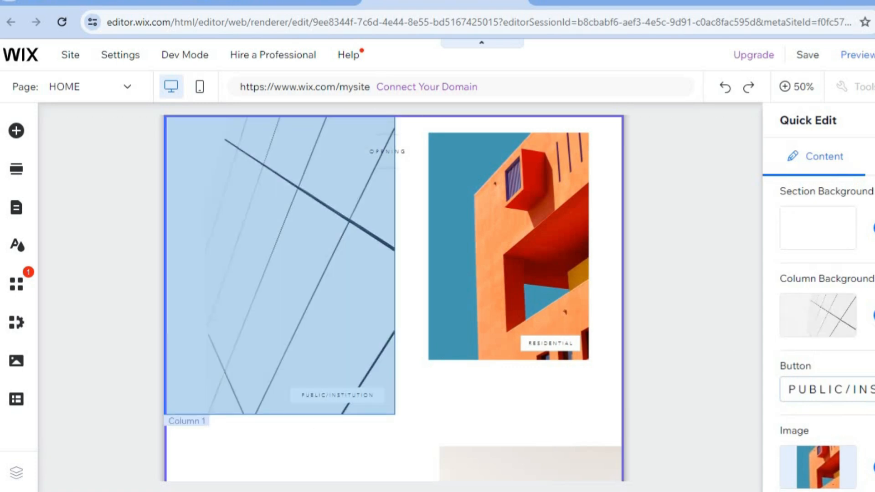
{"action": "left_click", "coordinate": [818, 315]}
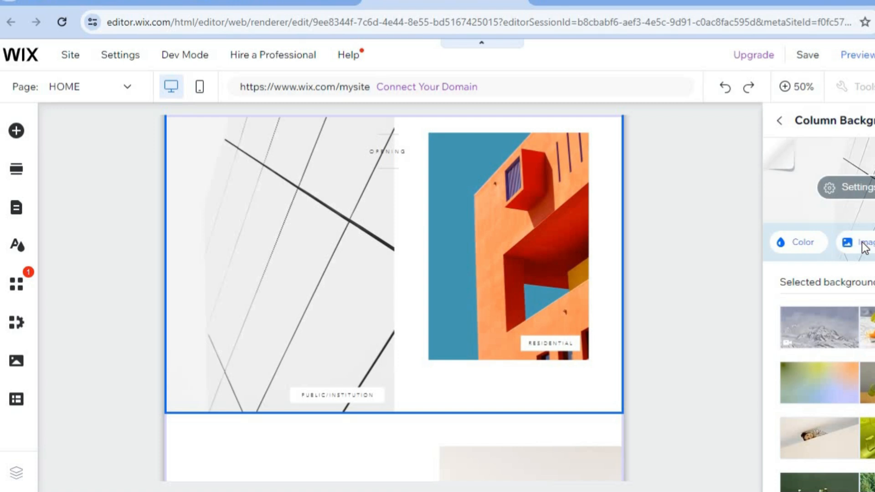
{"action": "left_click", "coordinate": [864, 248]}
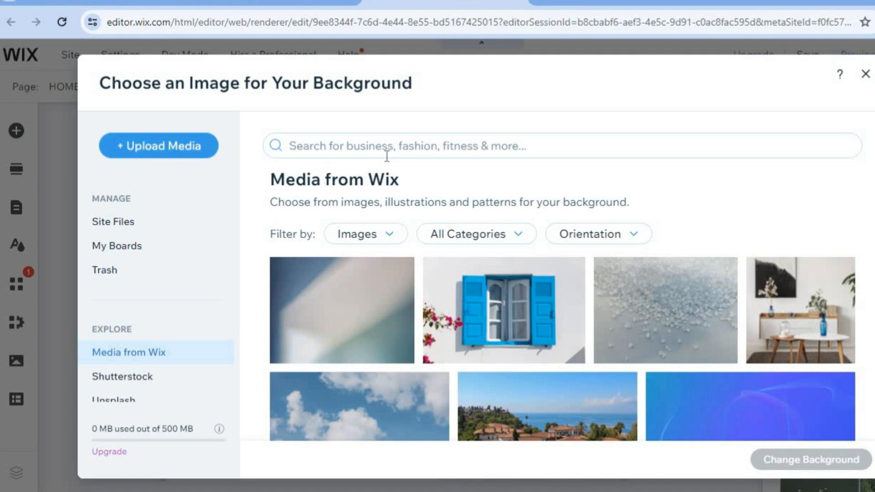
Step: Search the Wix media for BUILDINGS and apply the city skyline photo with the tall dark tower as the column background
{"action": "left_click", "coordinate": [372, 147]}
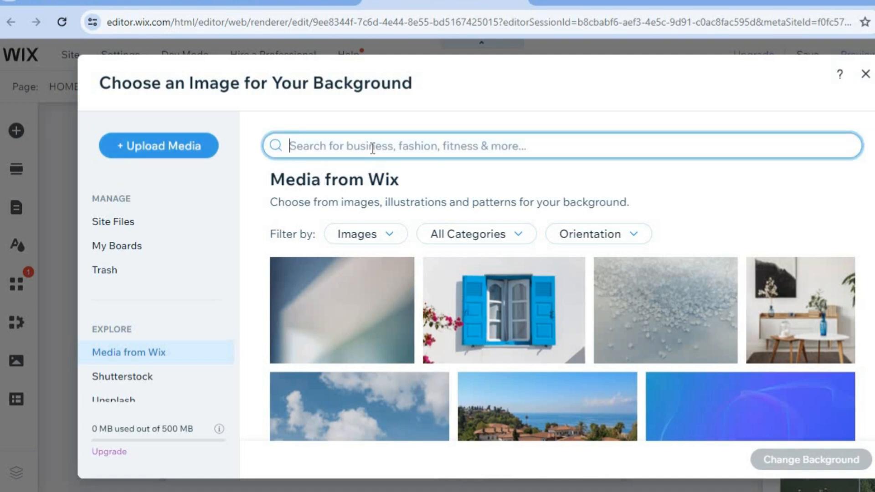
{"action": "type", "text": "BUILD"}
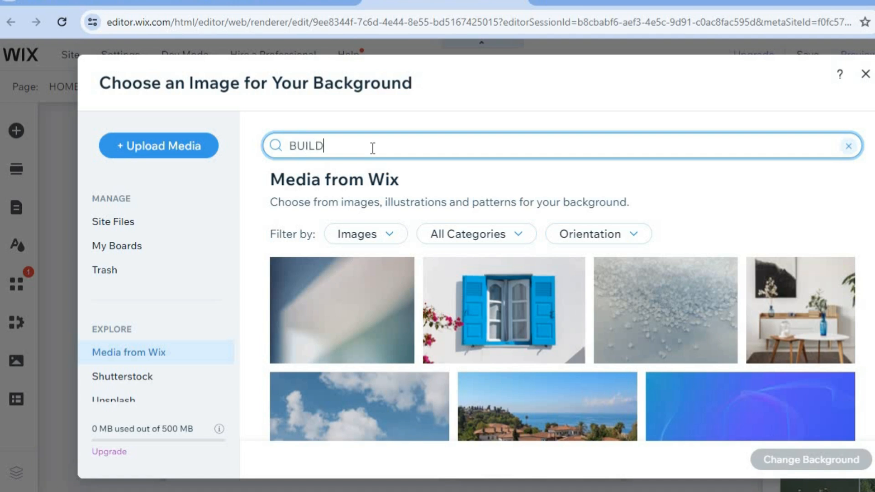
{"action": "type", "text": "INGS"}
{"action": "key", "text": "Return"}
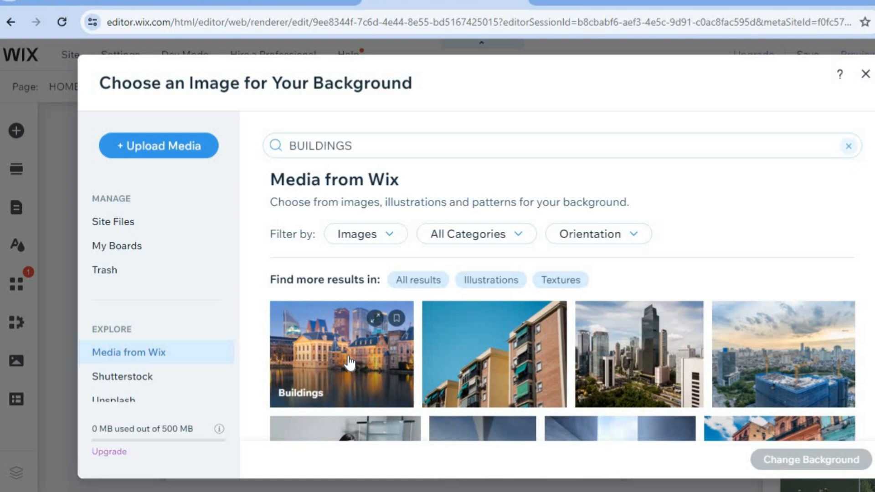
{"action": "left_click", "coordinate": [647, 356]}
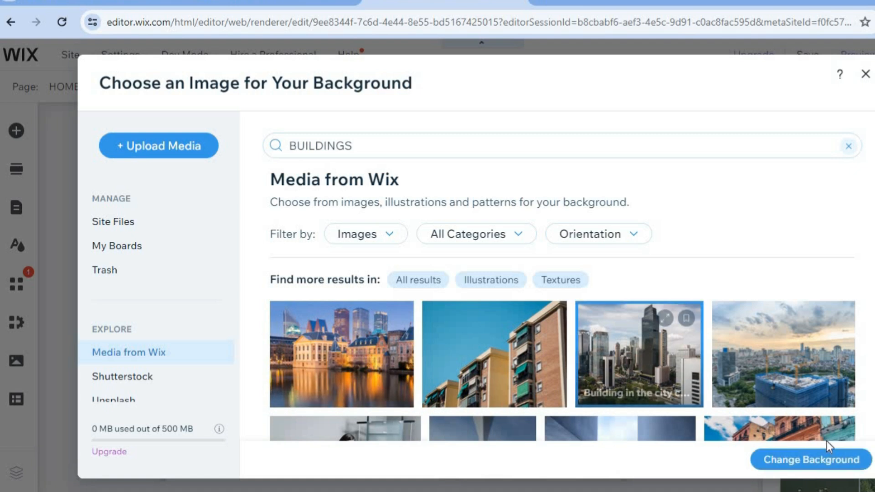
{"action": "left_click", "coordinate": [809, 460]}
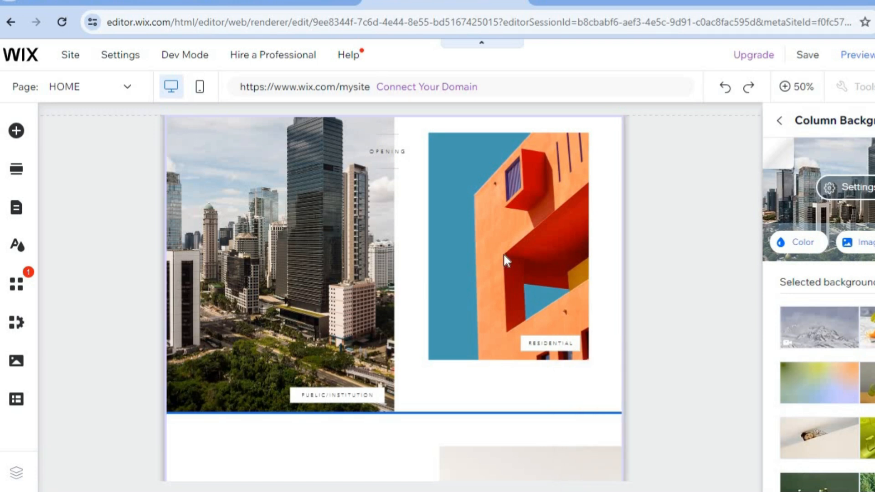
Step: Review the first section's other editable backgrounds, buttons, images and title, and leave quick editing
{"action": "left_click", "coordinate": [782, 122]}
{"action": "scroll", "coordinate": [826, 333], "scroll_direction": "down", "scroll_amount": 3}
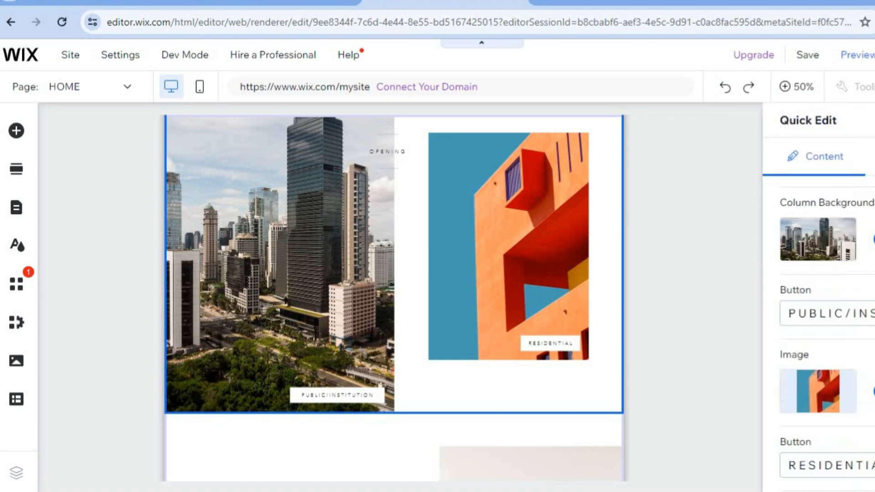
{"action": "scroll", "coordinate": [833, 279], "scroll_direction": "down", "scroll_amount": 1}
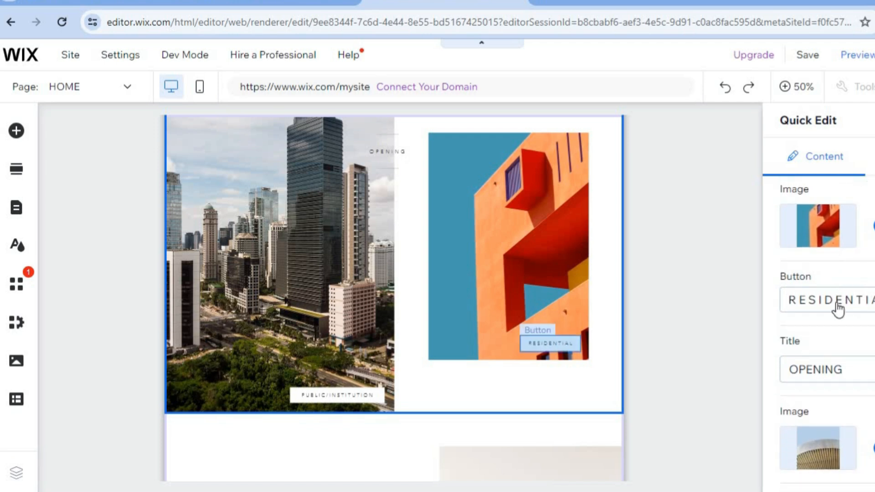
{"action": "scroll", "coordinate": [857, 312], "scroll_direction": "down", "scroll_amount": 4}
{"action": "scroll", "coordinate": [857, 312], "scroll_direction": "up", "scroll_amount": 3}
{"action": "scroll", "coordinate": [820, 319], "scroll_direction": "up", "scroll_amount": 5}
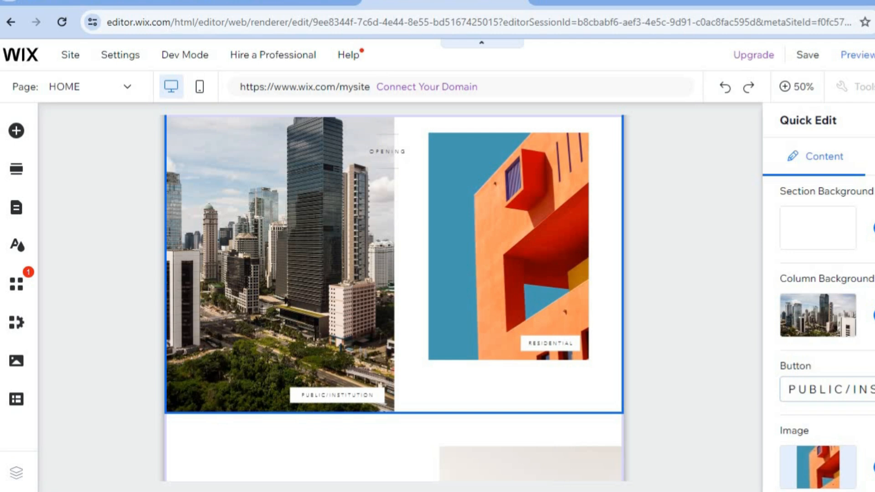
{"action": "left_click", "coordinate": [873, 121]}
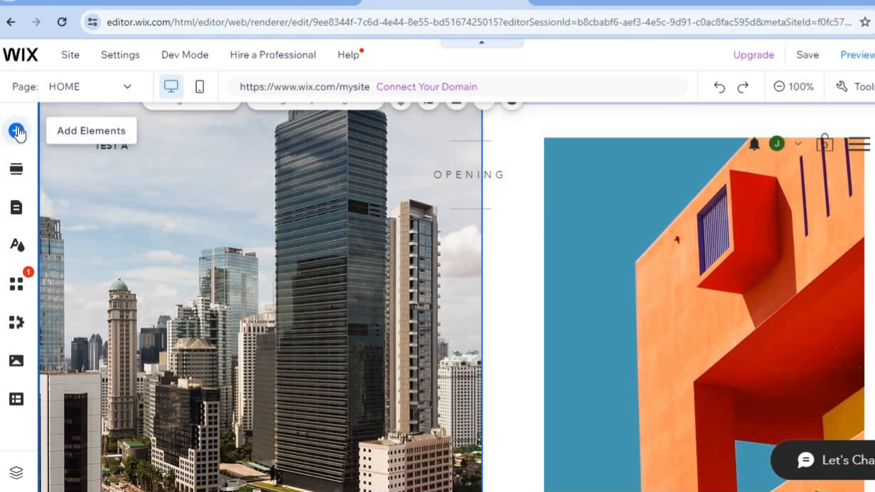
Step: Browse the addable page elements, including the Contact & Forms and Video & Music categories
{"action": "left_click", "coordinate": [17, 132]}
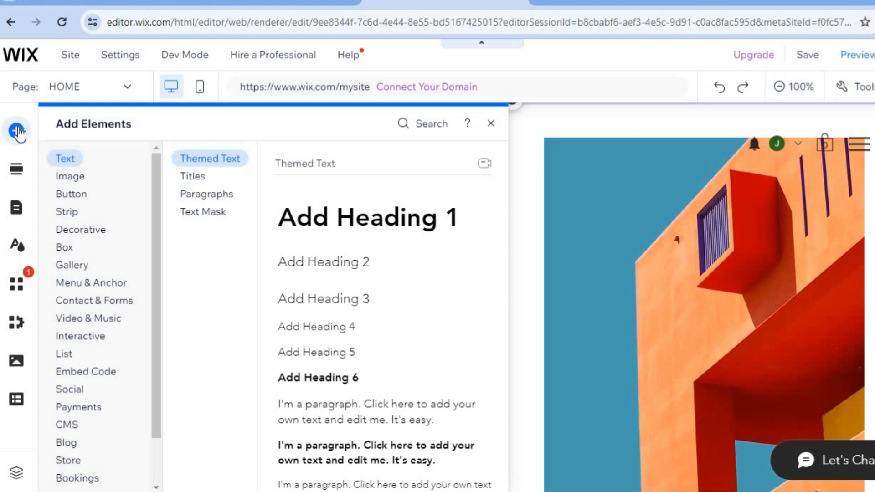
{"action": "left_click", "coordinate": [93, 184]}
{"action": "left_click", "coordinate": [123, 301]}
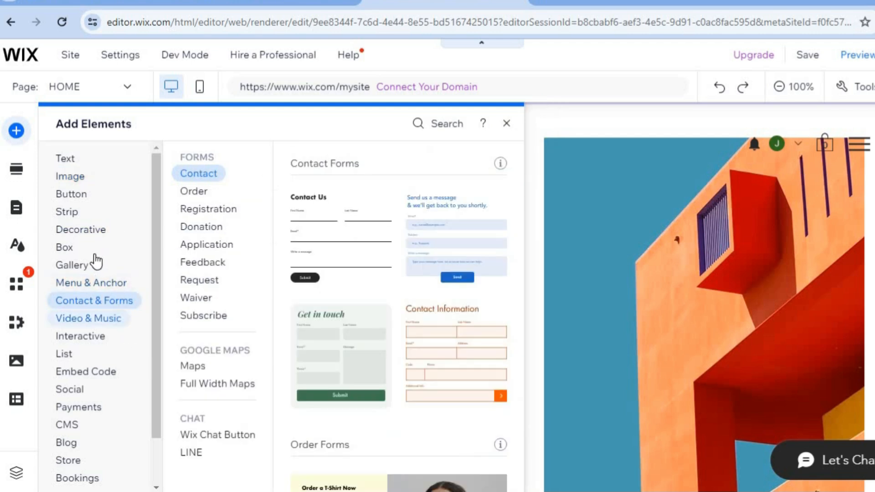
{"action": "left_click", "coordinate": [103, 314]}
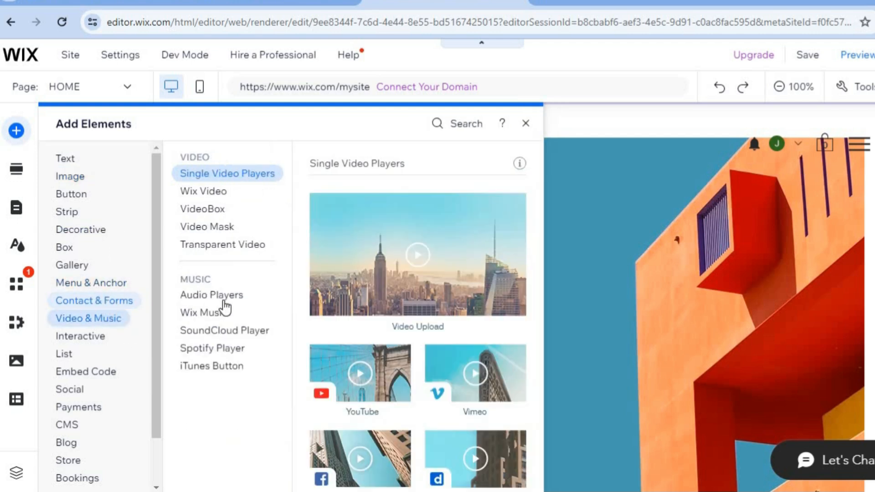
{"action": "left_click", "coordinate": [97, 300]}
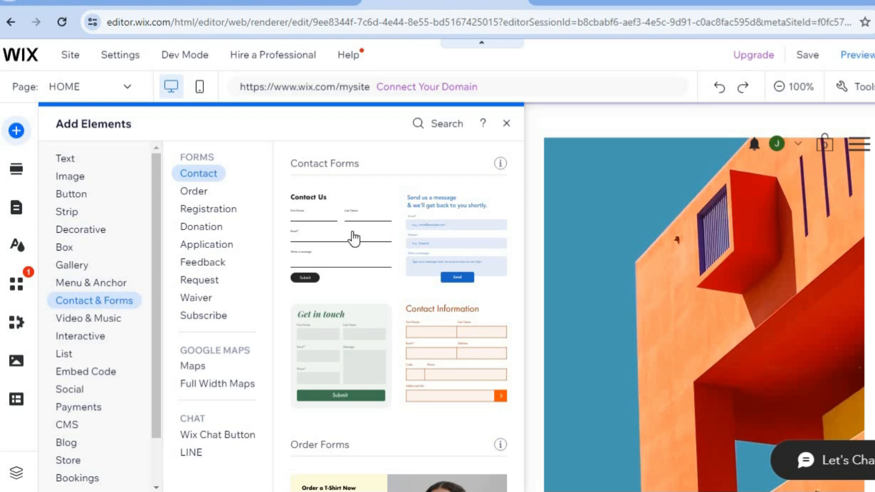
{"action": "left_click", "coordinate": [505, 124]}
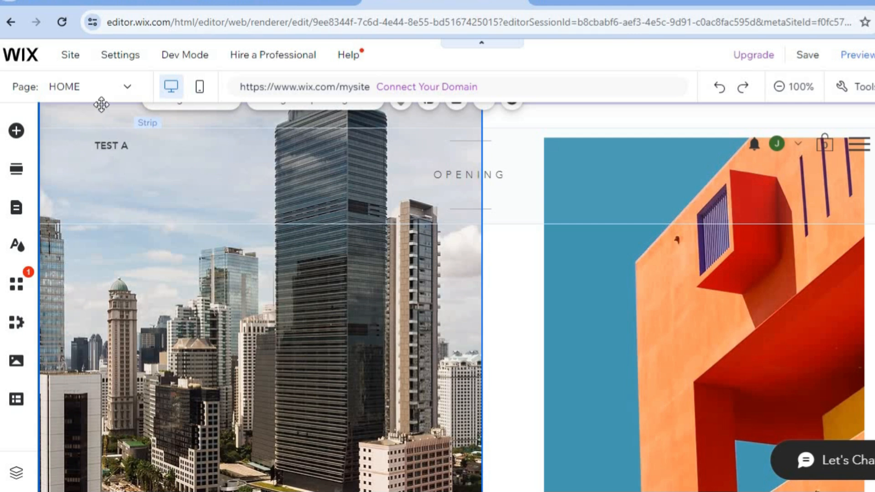
Step: Look through the site's list of pages, including the blog and portfolio pages, and open page management
{"action": "left_click", "coordinate": [79, 89]}
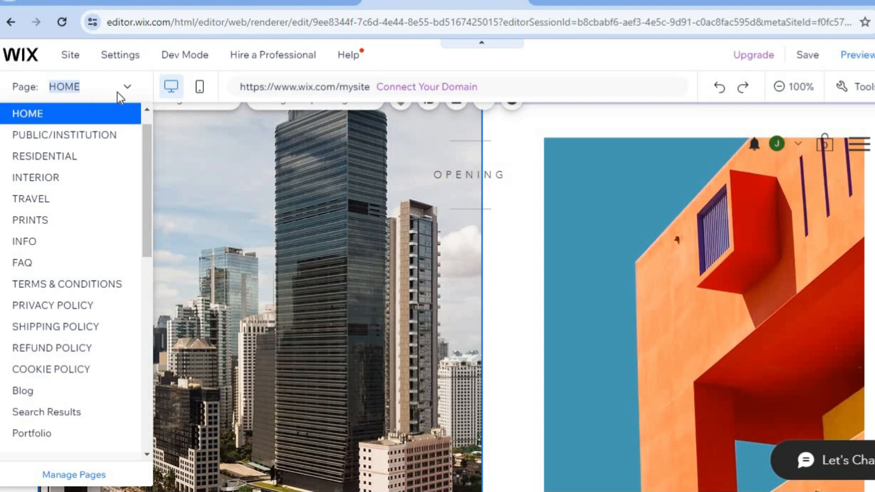
{"action": "left_click_drag", "start_coordinate": [147, 172], "coordinate": [147, 182]}
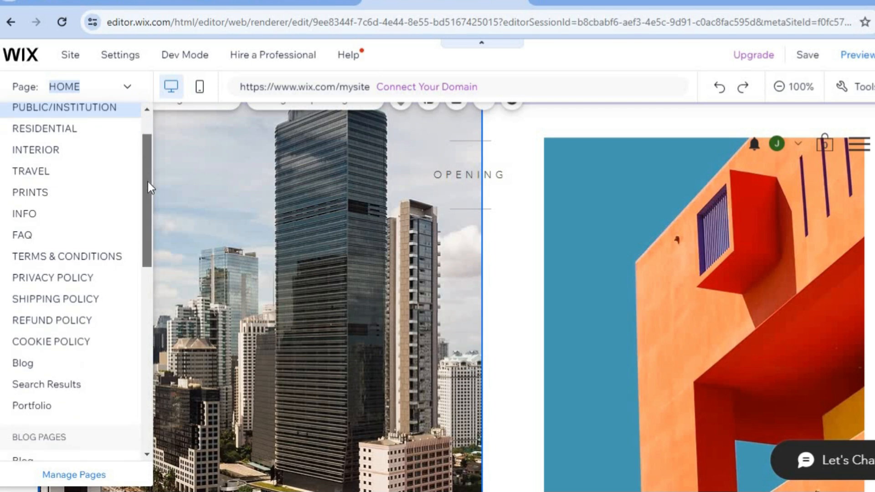
{"action": "left_click_drag", "start_coordinate": [148, 181], "coordinate": [151, 240]}
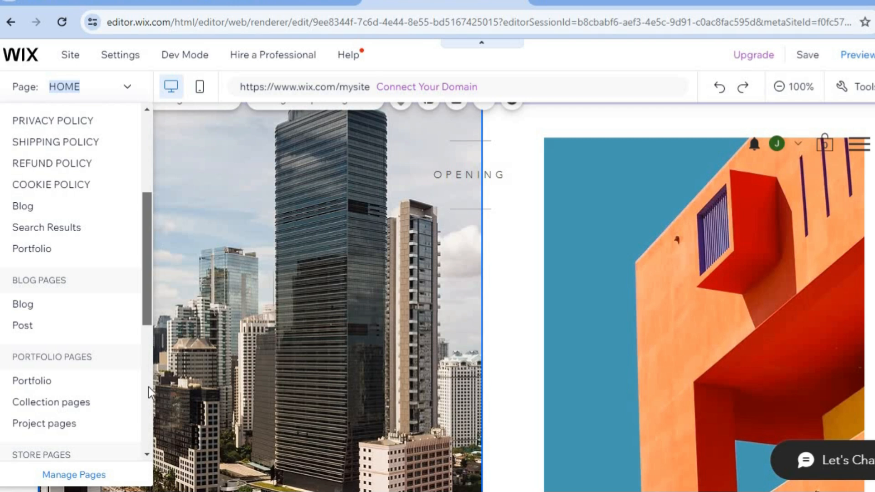
{"action": "left_click", "coordinate": [88, 475]}
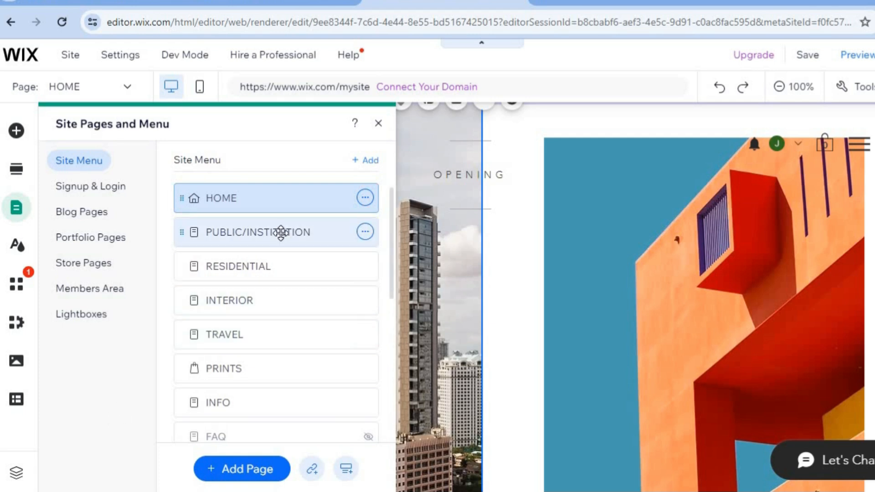
Step: Open the TRAVEL page and hide the RESIDENTIAL page from the site's navigation
{"action": "left_click", "coordinate": [269, 339]}
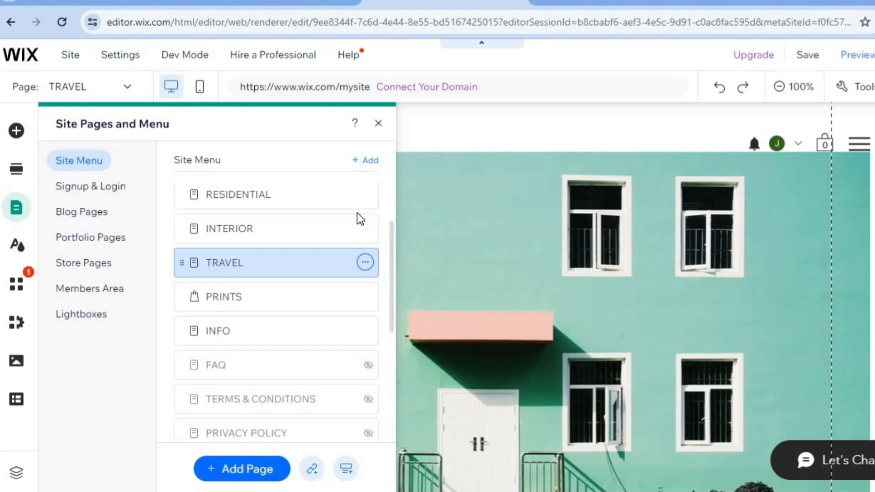
{"action": "mouse_move", "coordinate": [352, 197]}
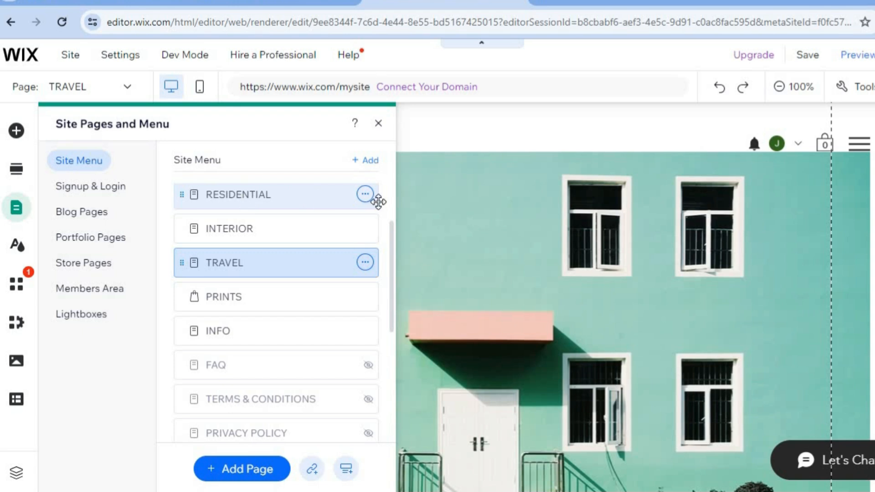
{"action": "left_click", "coordinate": [365, 195]}
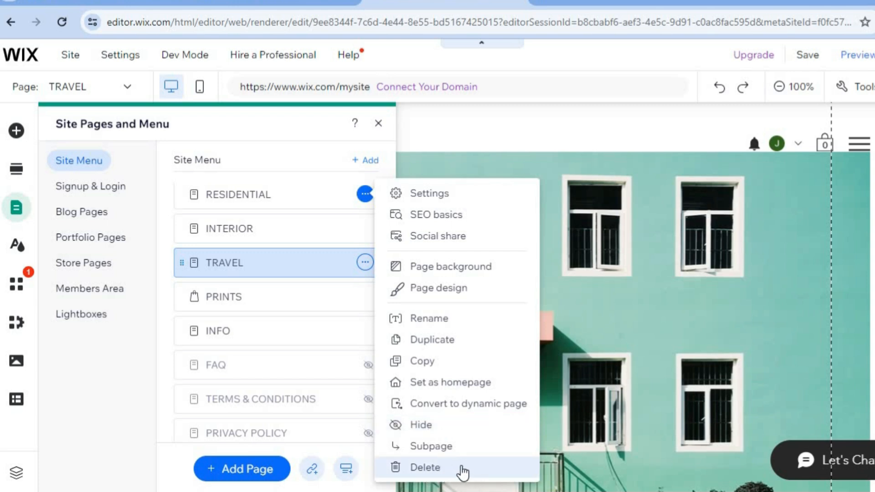
{"action": "left_click", "coordinate": [437, 424]}
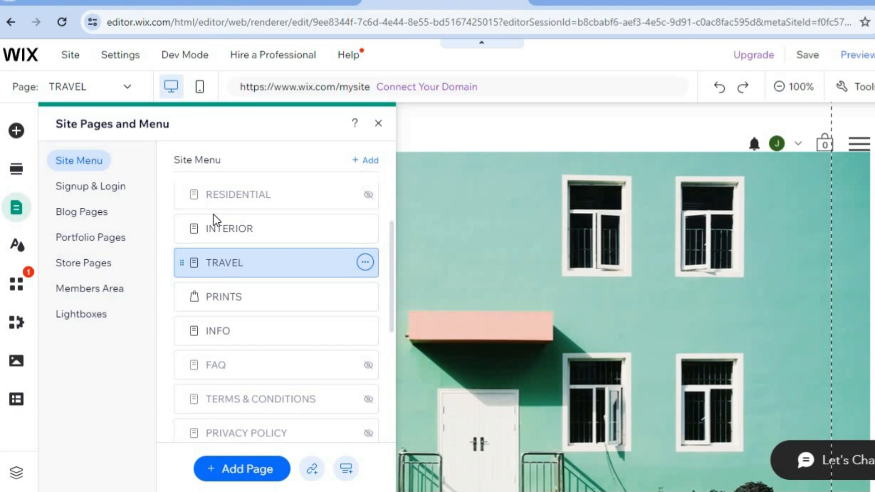
Step: Open the Portfolio page from the portfolio pages and review its heading and project gallery
{"action": "left_click", "coordinate": [110, 243]}
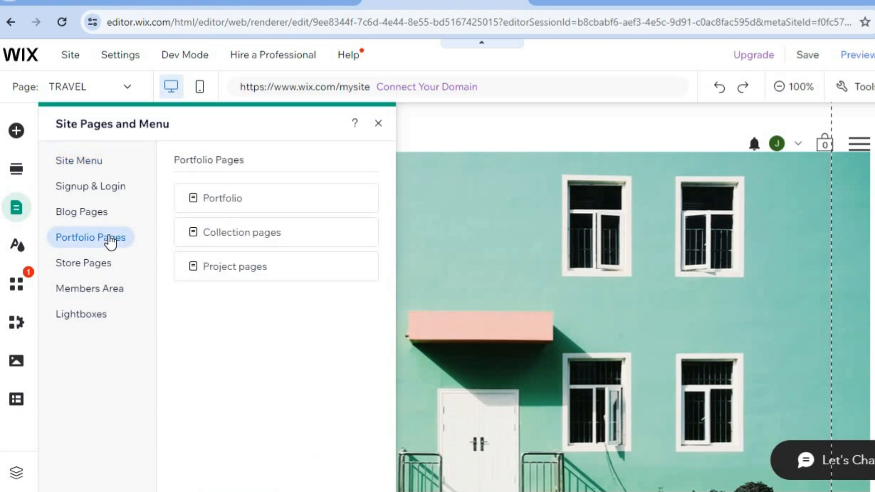
{"action": "left_click", "coordinate": [255, 206]}
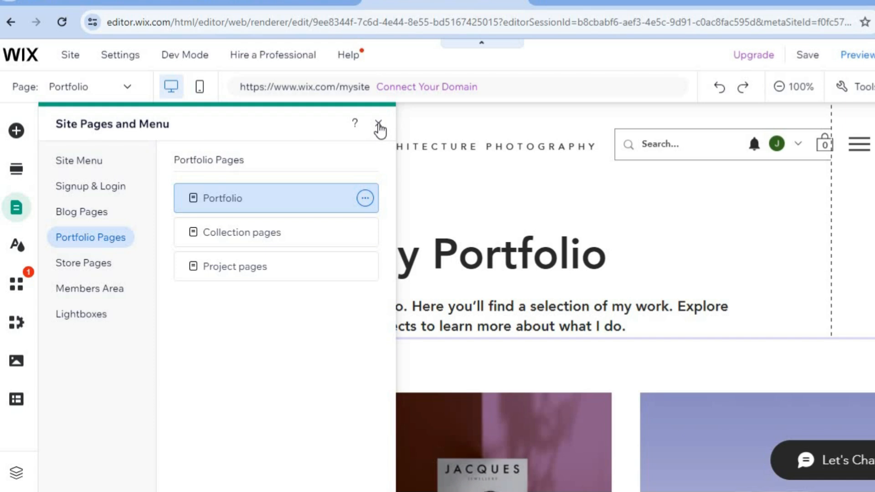
{"action": "left_click", "coordinate": [378, 124]}
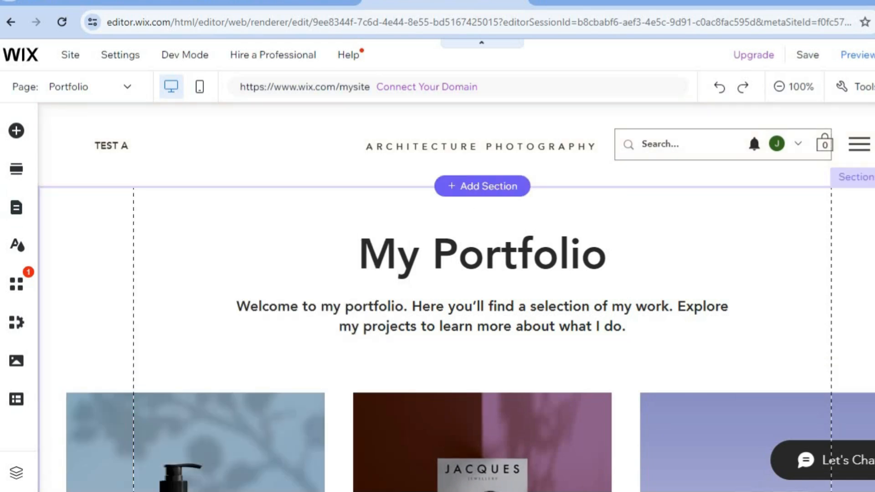
{"action": "scroll", "coordinate": [456, 296], "scroll_direction": "down", "scroll_amount": 3}
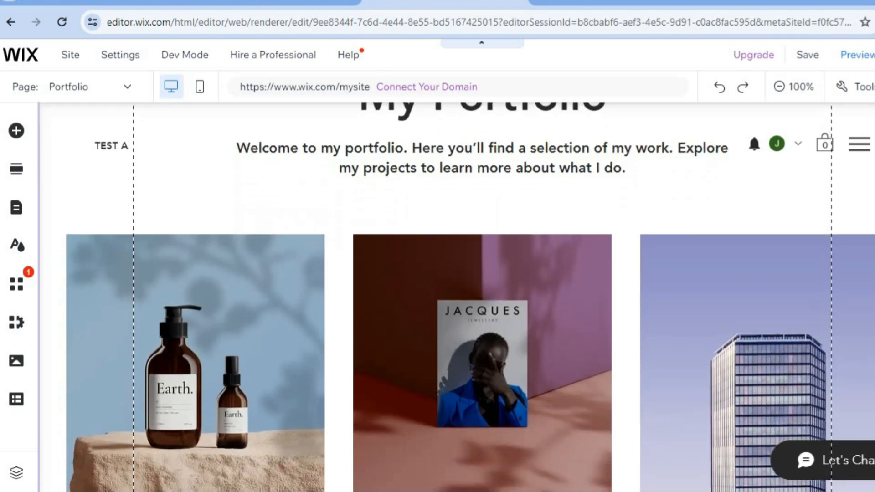
{"action": "scroll", "coordinate": [332, 280], "scroll_direction": "up", "scroll_amount": 1}
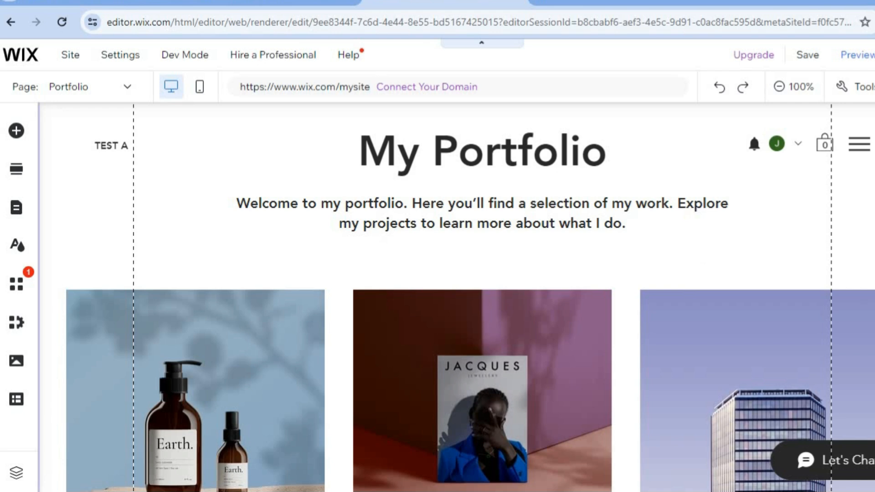
{"action": "scroll", "coordinate": [456, 296], "scroll_direction": "up", "scroll_amount": 2}
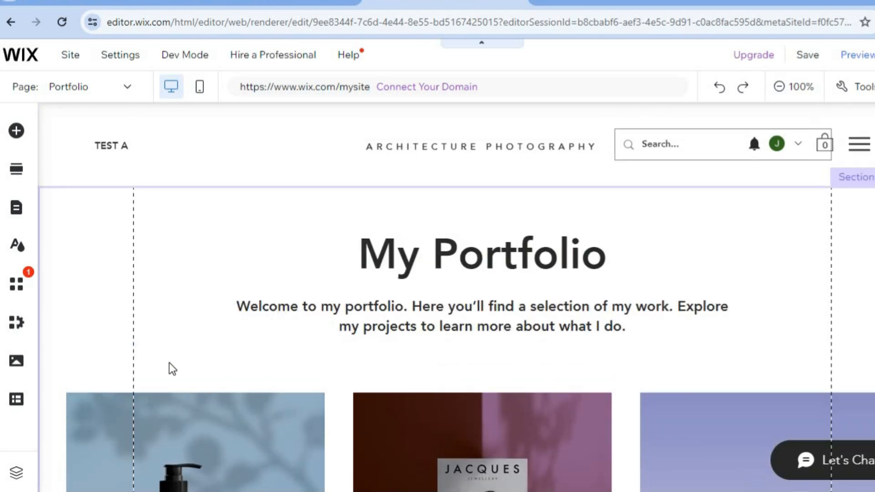
Step: Open project management for the My Portfolio section and check the bulk options available for all projects, leaving none selected
{"action": "left_click", "coordinate": [164, 401]}
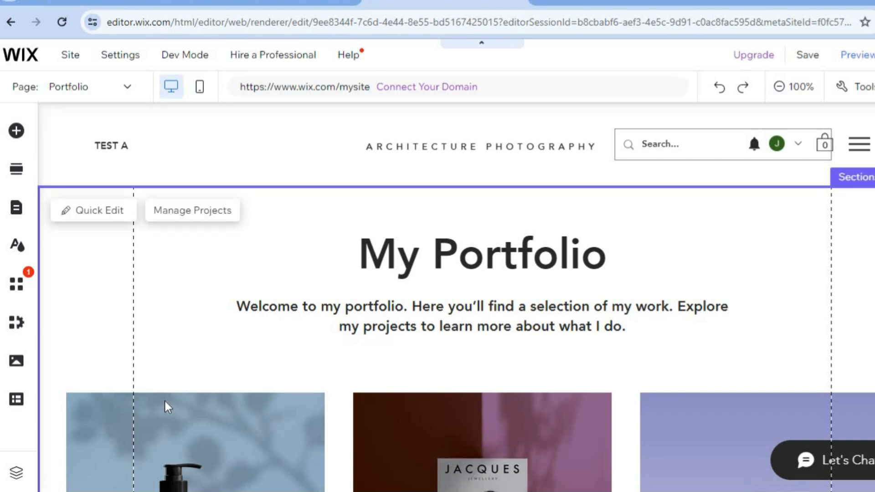
{"action": "left_click", "coordinate": [181, 214]}
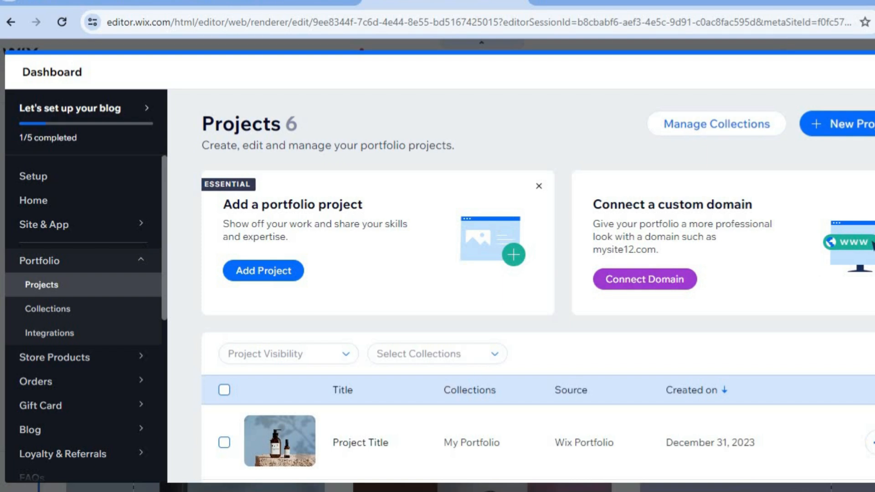
{"action": "scroll", "coordinate": [537, 291], "scroll_direction": "down", "scroll_amount": 1}
{"action": "scroll", "coordinate": [537, 291], "scroll_direction": "down", "scroll_amount": 1}
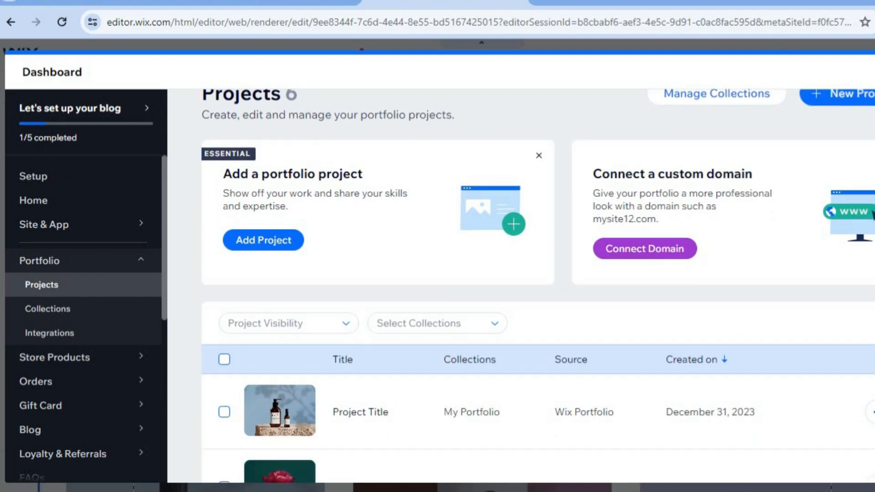
{"action": "scroll", "coordinate": [493, 336], "scroll_direction": "down", "scroll_amount": 4}
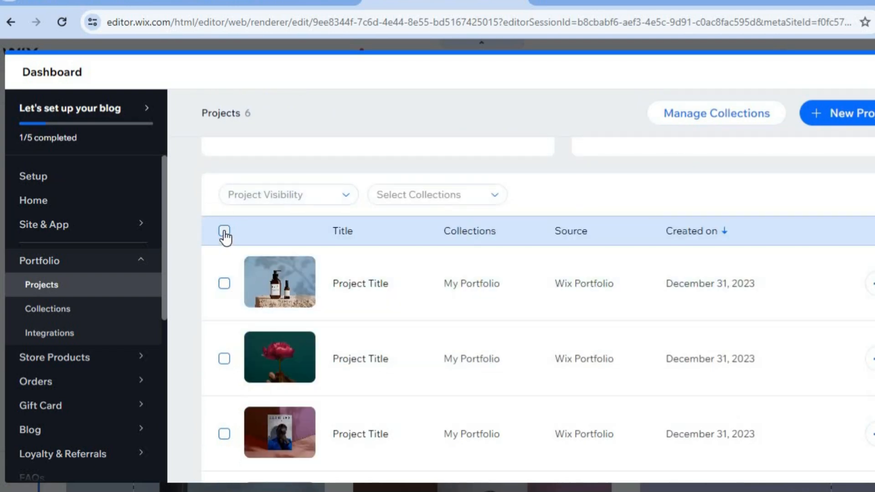
{"action": "left_click", "coordinate": [225, 231]}
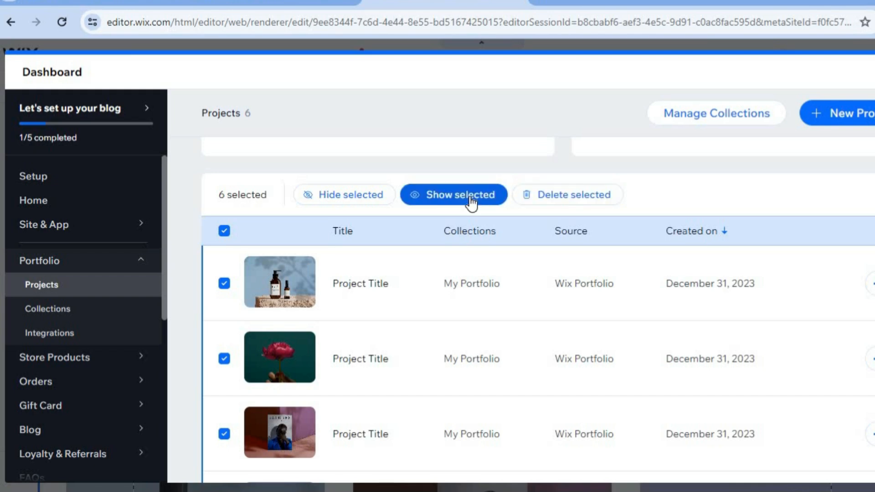
{"action": "left_click", "coordinate": [224, 231]}
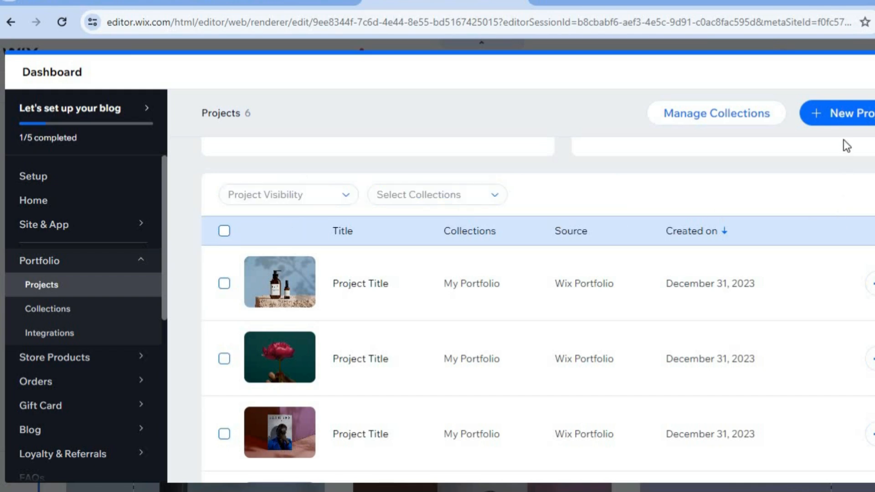
Step: Start a new portfolio project titled TEST, go through its description, basic info and media stages, and leave without saving
{"action": "left_click", "coordinate": [829, 120]}
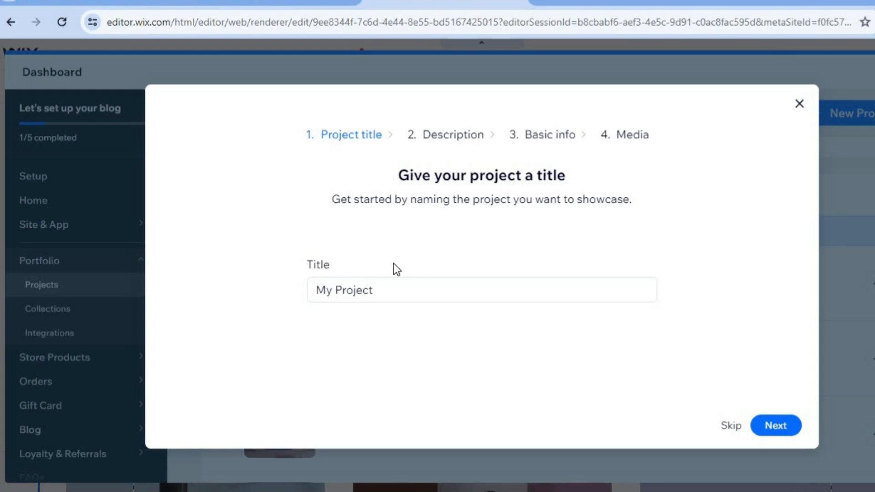
{"action": "left_click", "coordinate": [391, 295]}
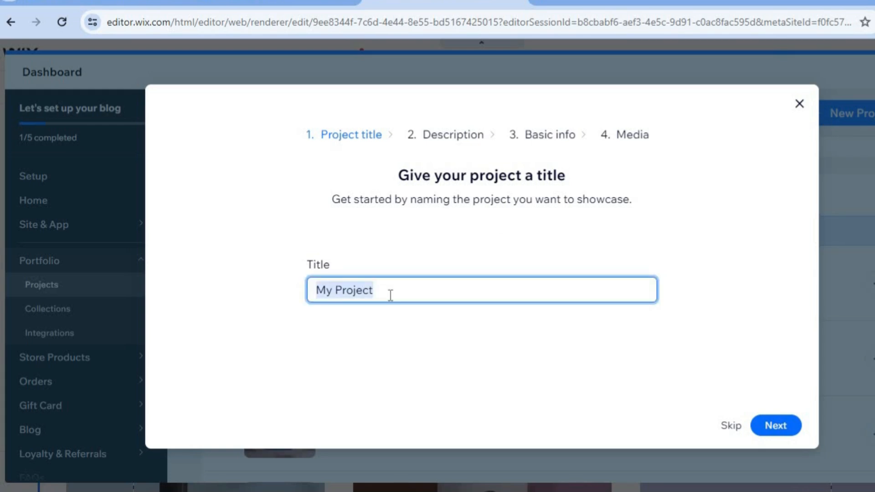
{"action": "type", "text": "TEST"}
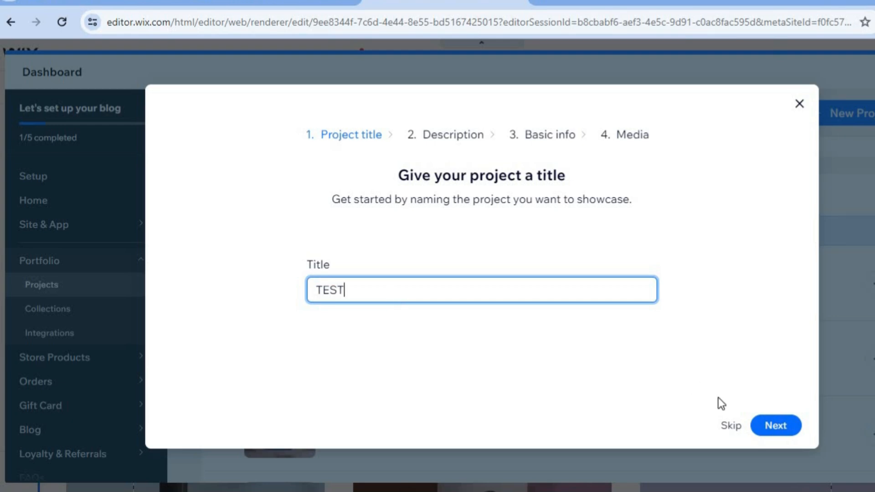
{"action": "left_click", "coordinate": [776, 426]}
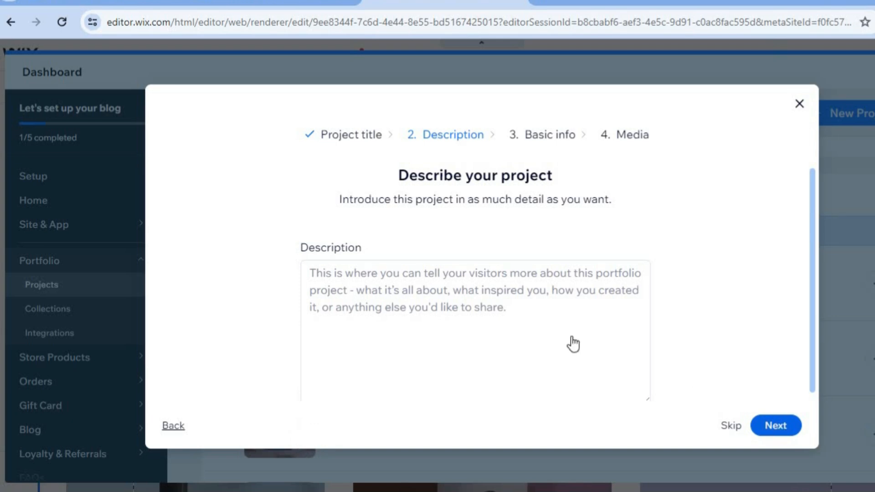
{"action": "left_click", "coordinate": [776, 426]}
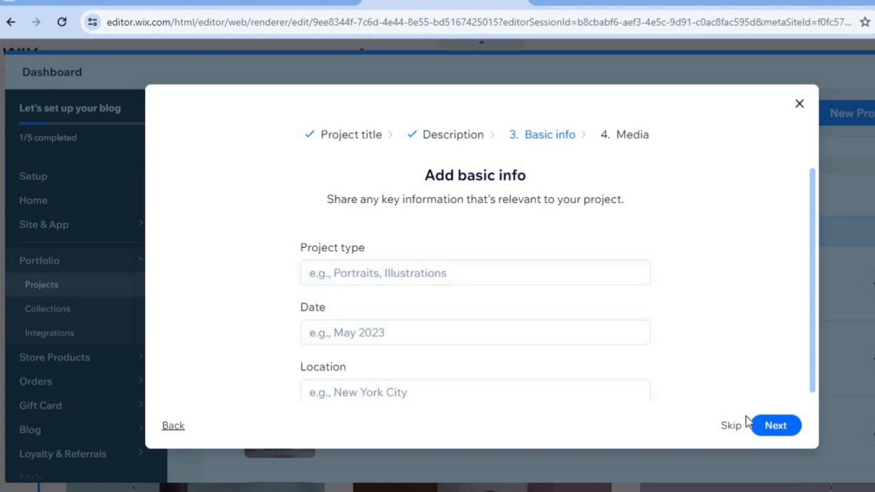
{"action": "left_click", "coordinate": [772, 430]}
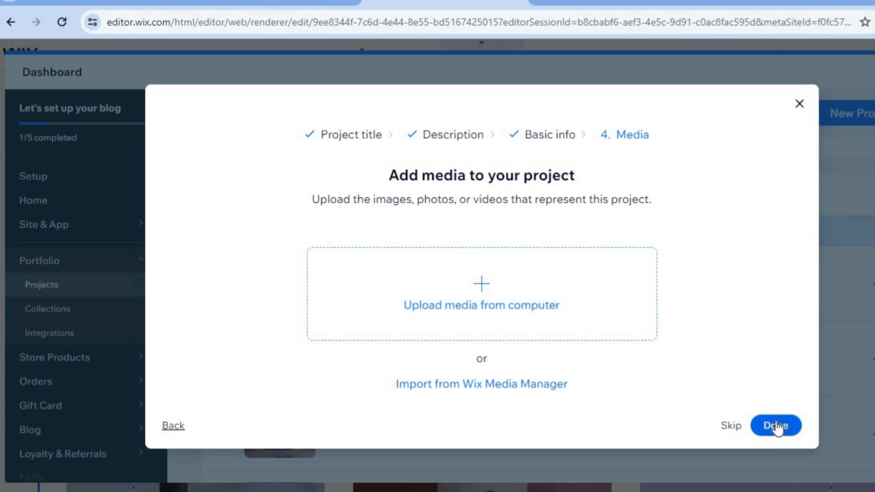
{"action": "left_click", "coordinate": [800, 105]}
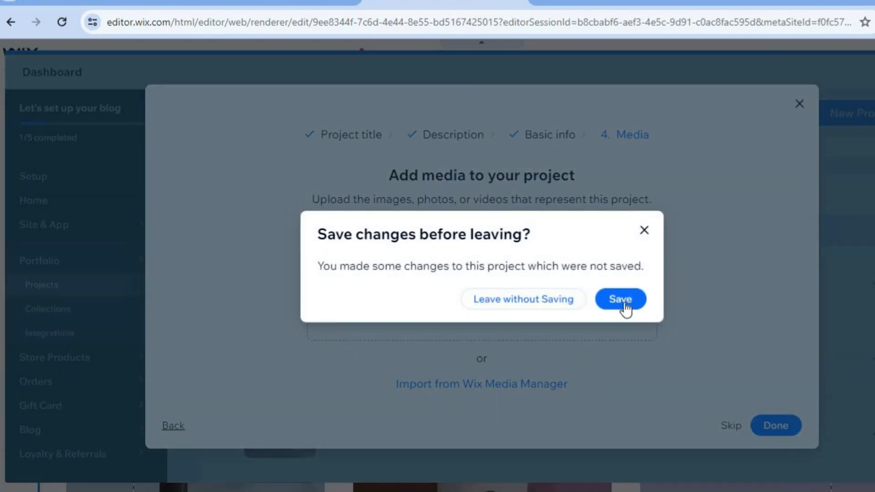
{"action": "left_click", "coordinate": [548, 303]}
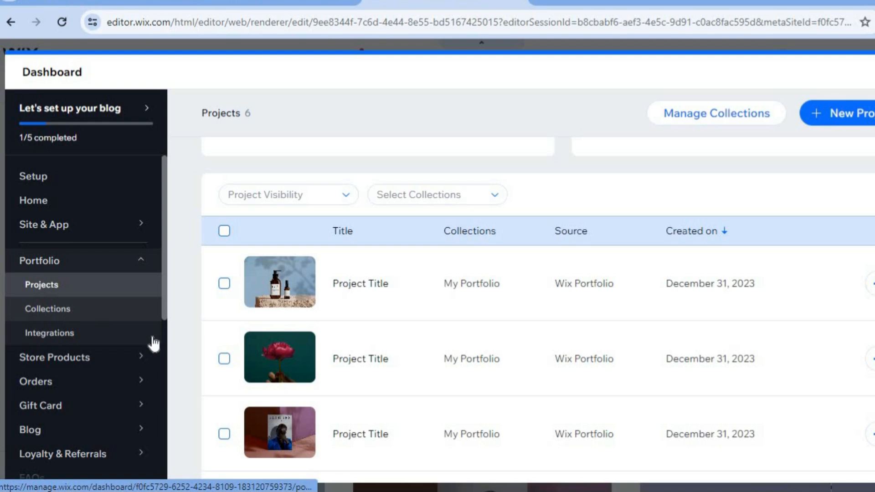
Step: View the portfolio collections and browse the dashboard's other management areas, such as Marketing & SEO and Apps
{"action": "left_click", "coordinate": [53, 308]}
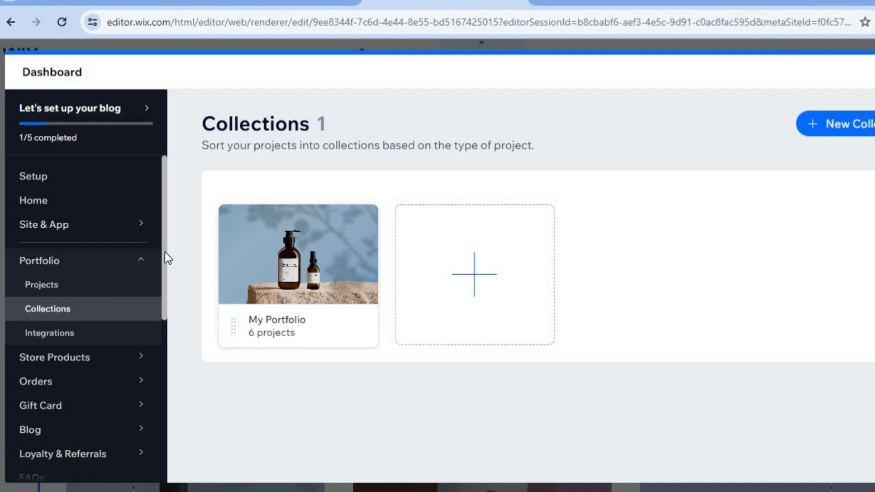
{"action": "scroll", "coordinate": [165, 260], "scroll_direction": "down", "scroll_amount": 2}
{"action": "scroll", "coordinate": [166, 299], "scroll_direction": "down", "scroll_amount": 1}
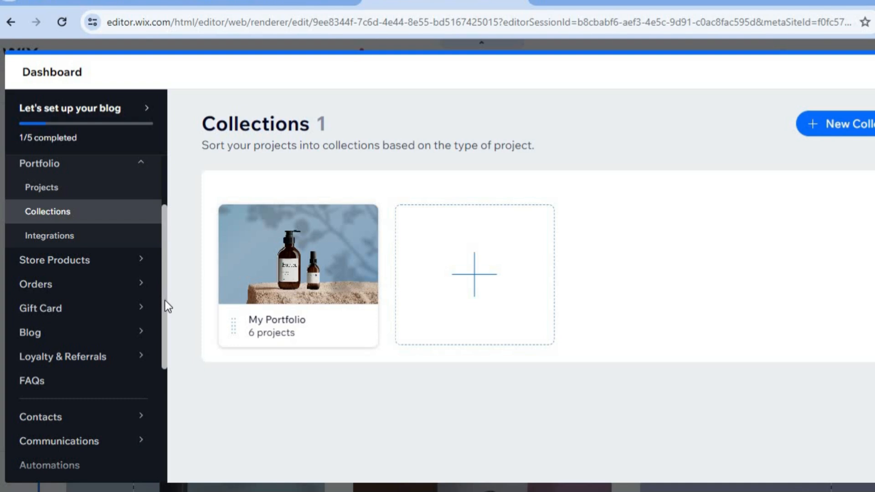
{"action": "scroll", "coordinate": [165, 301], "scroll_direction": "down", "scroll_amount": 1}
{"action": "scroll", "coordinate": [165, 319], "scroll_direction": "down", "scroll_amount": 1}
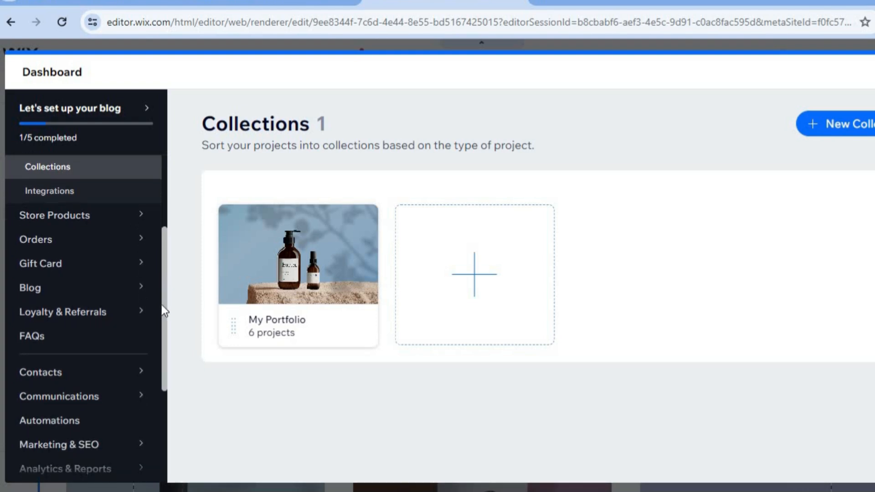
{"action": "scroll", "coordinate": [161, 304], "scroll_direction": "down", "scroll_amount": 3}
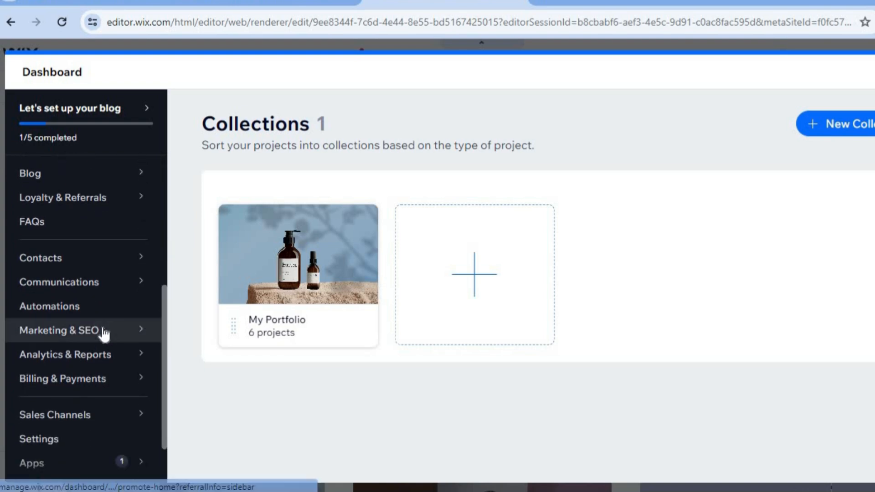
{"action": "mouse_move", "coordinate": [103, 332]}
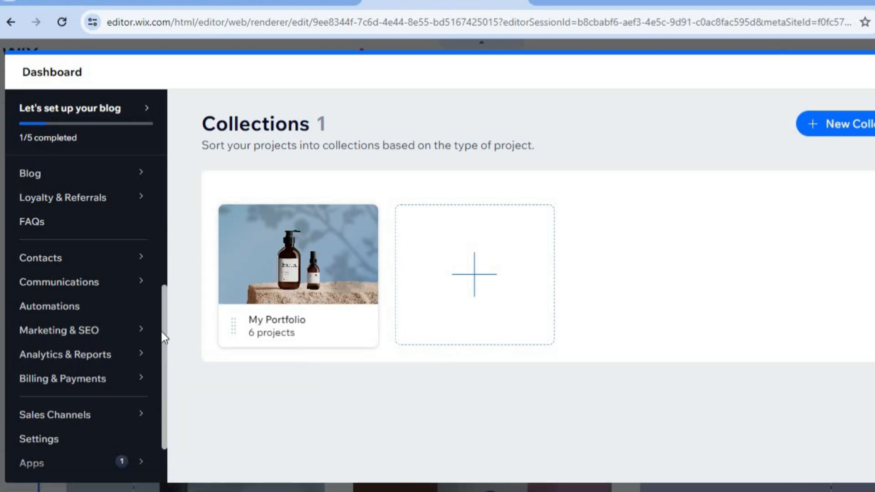
{"action": "scroll", "coordinate": [163, 337], "scroll_direction": "down", "scroll_amount": 2}
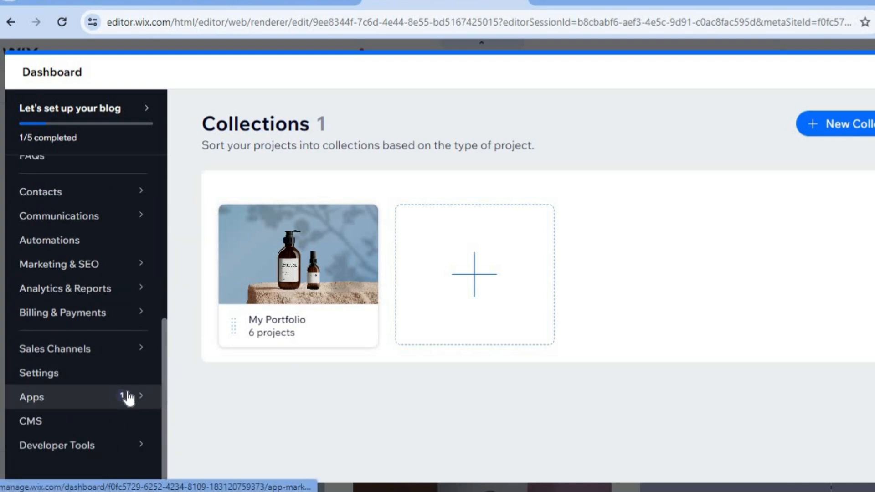
{"action": "mouse_move", "coordinate": [101, 400]}
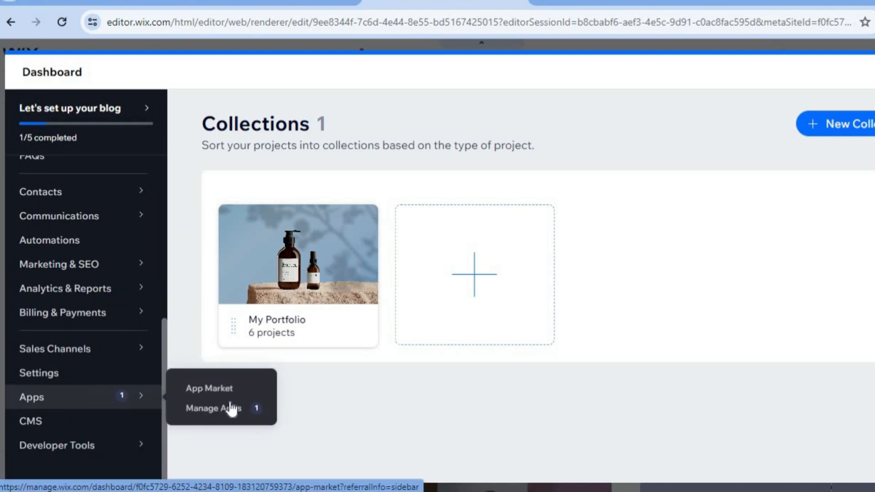
Step: Leave the dashboard without saving the project changes, then preview the site's Portfolio page and look through its project gallery
{"action": "mouse_move", "coordinate": [236, 286]}
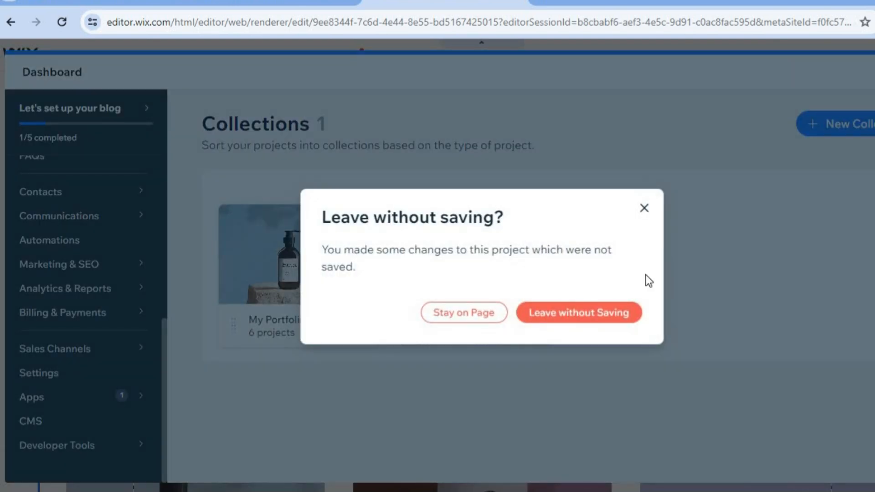
{"action": "left_click", "coordinate": [598, 312]}
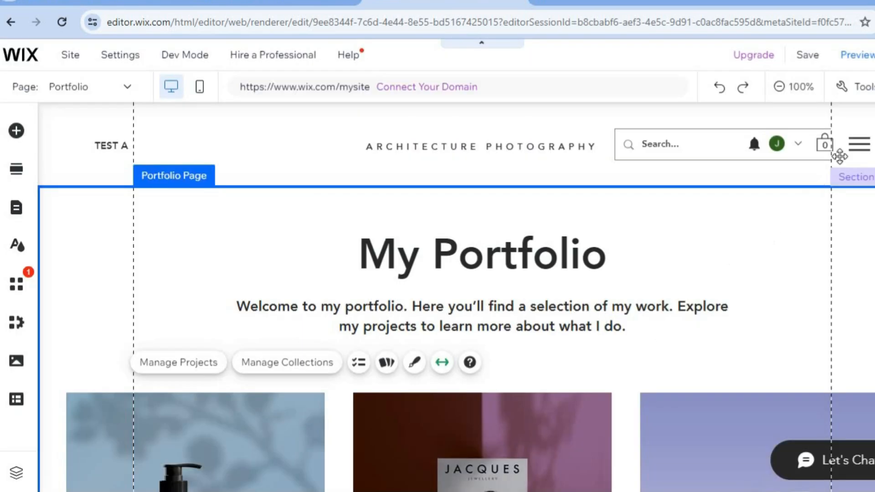
{"action": "mouse_move", "coordinate": [803, 60]}
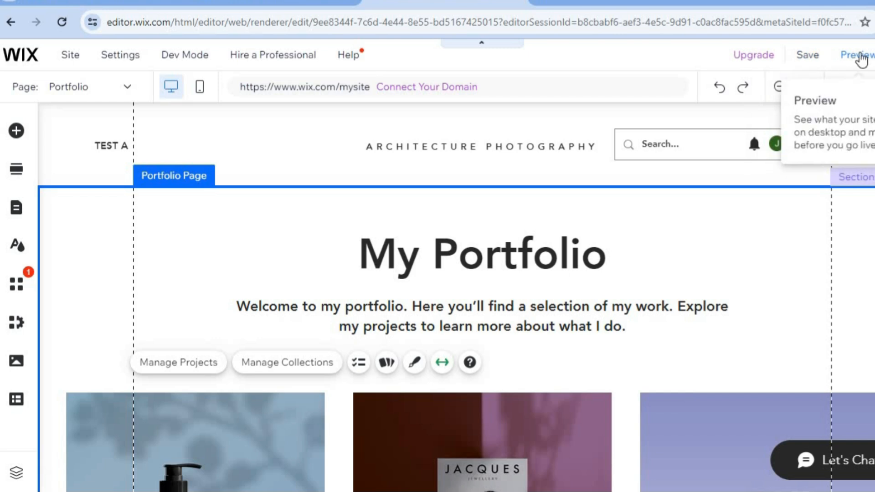
{"action": "left_click", "coordinate": [861, 56]}
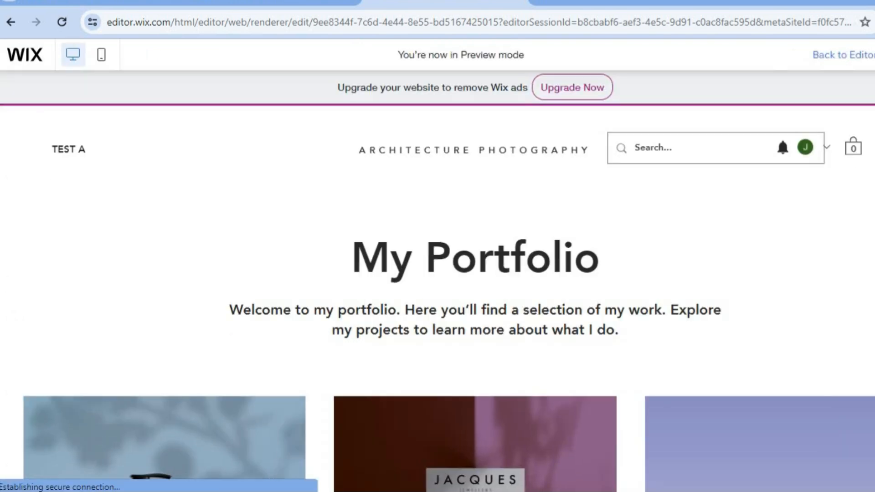
{"action": "scroll", "coordinate": [449, 292], "scroll_direction": "down", "scroll_amount": 6}
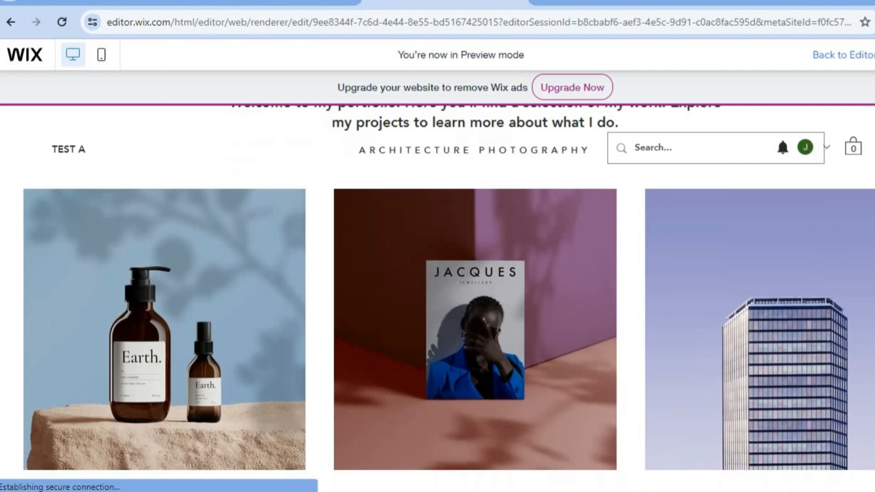
{"action": "scroll", "coordinate": [437, 299], "scroll_direction": "down", "scroll_amount": 3}
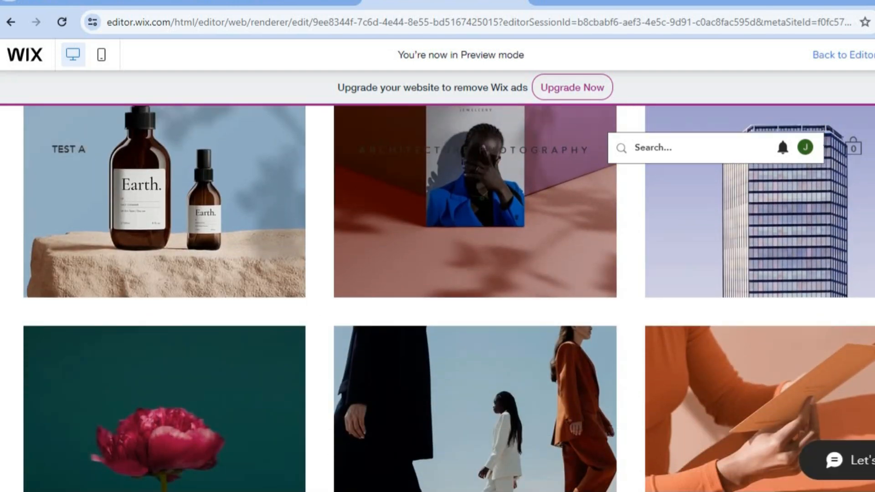